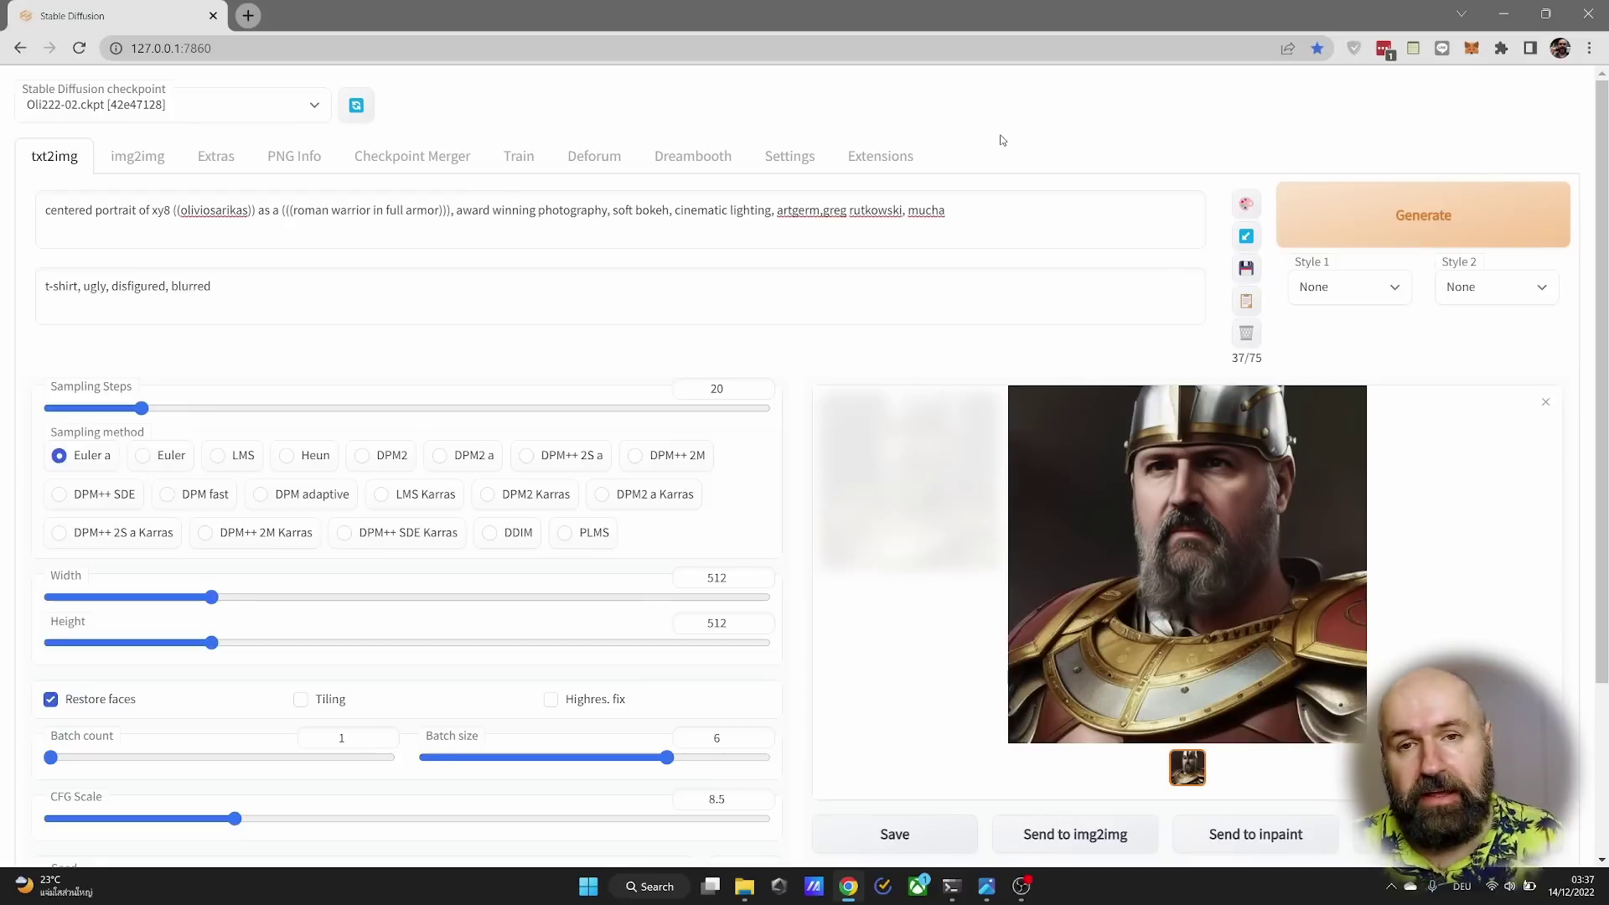
- In Dreambooth's Advanced tuning options, keep fp16 mixed precision and default memory attention
{"action": "left_click", "coordinate": [699, 159]}
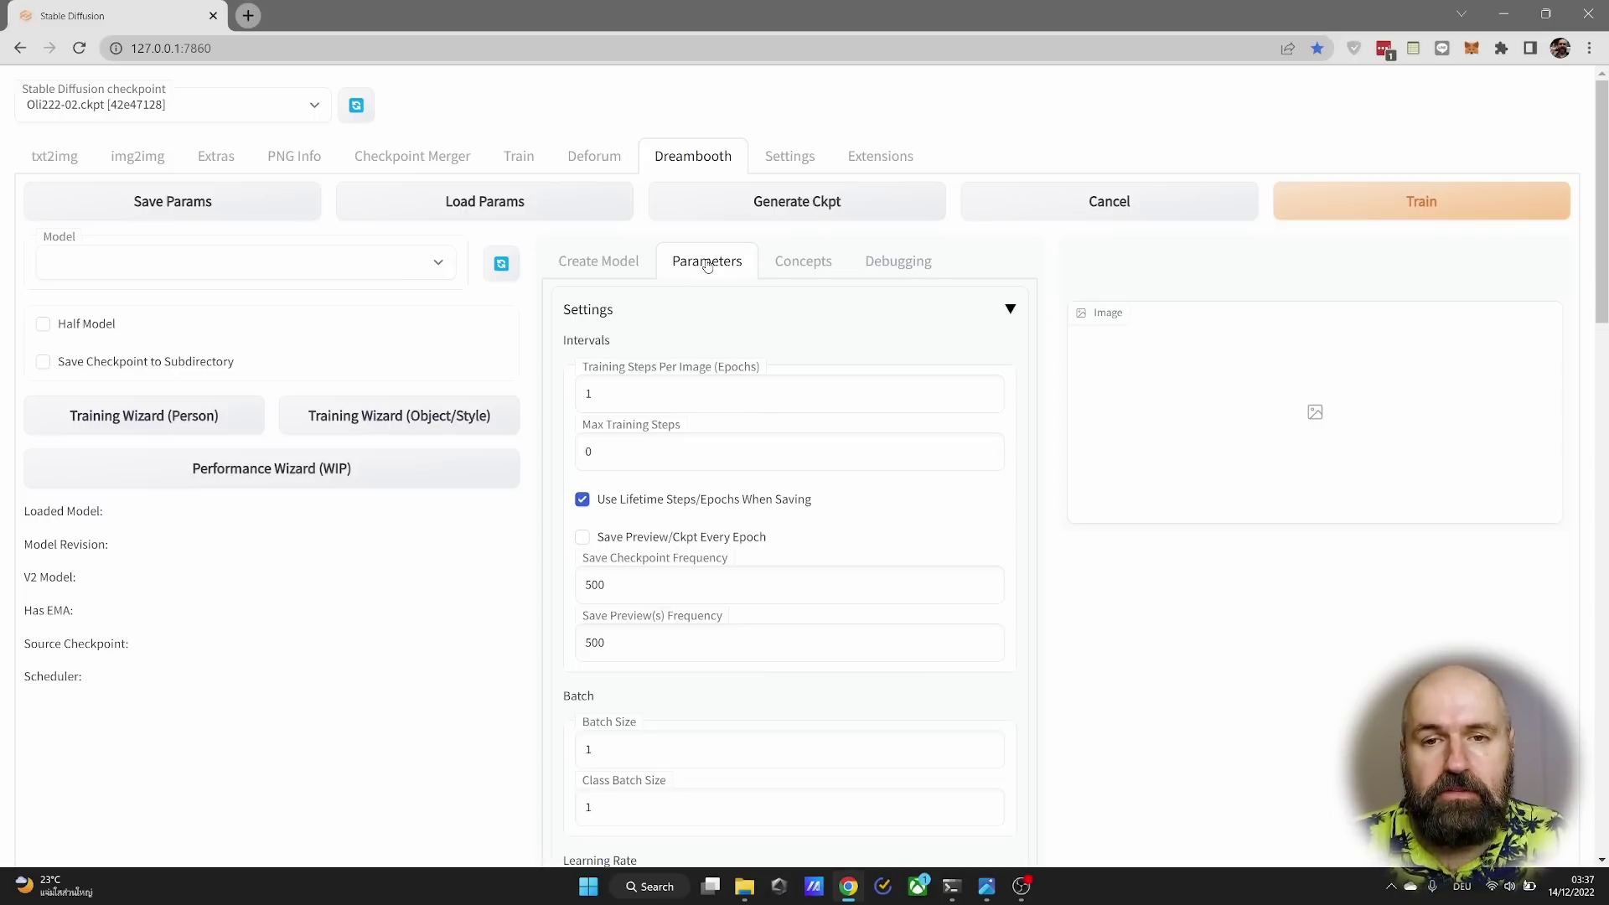
{"action": "scroll", "coordinate": [794, 337], "scroll_direction": "down", "scroll_amount": 20}
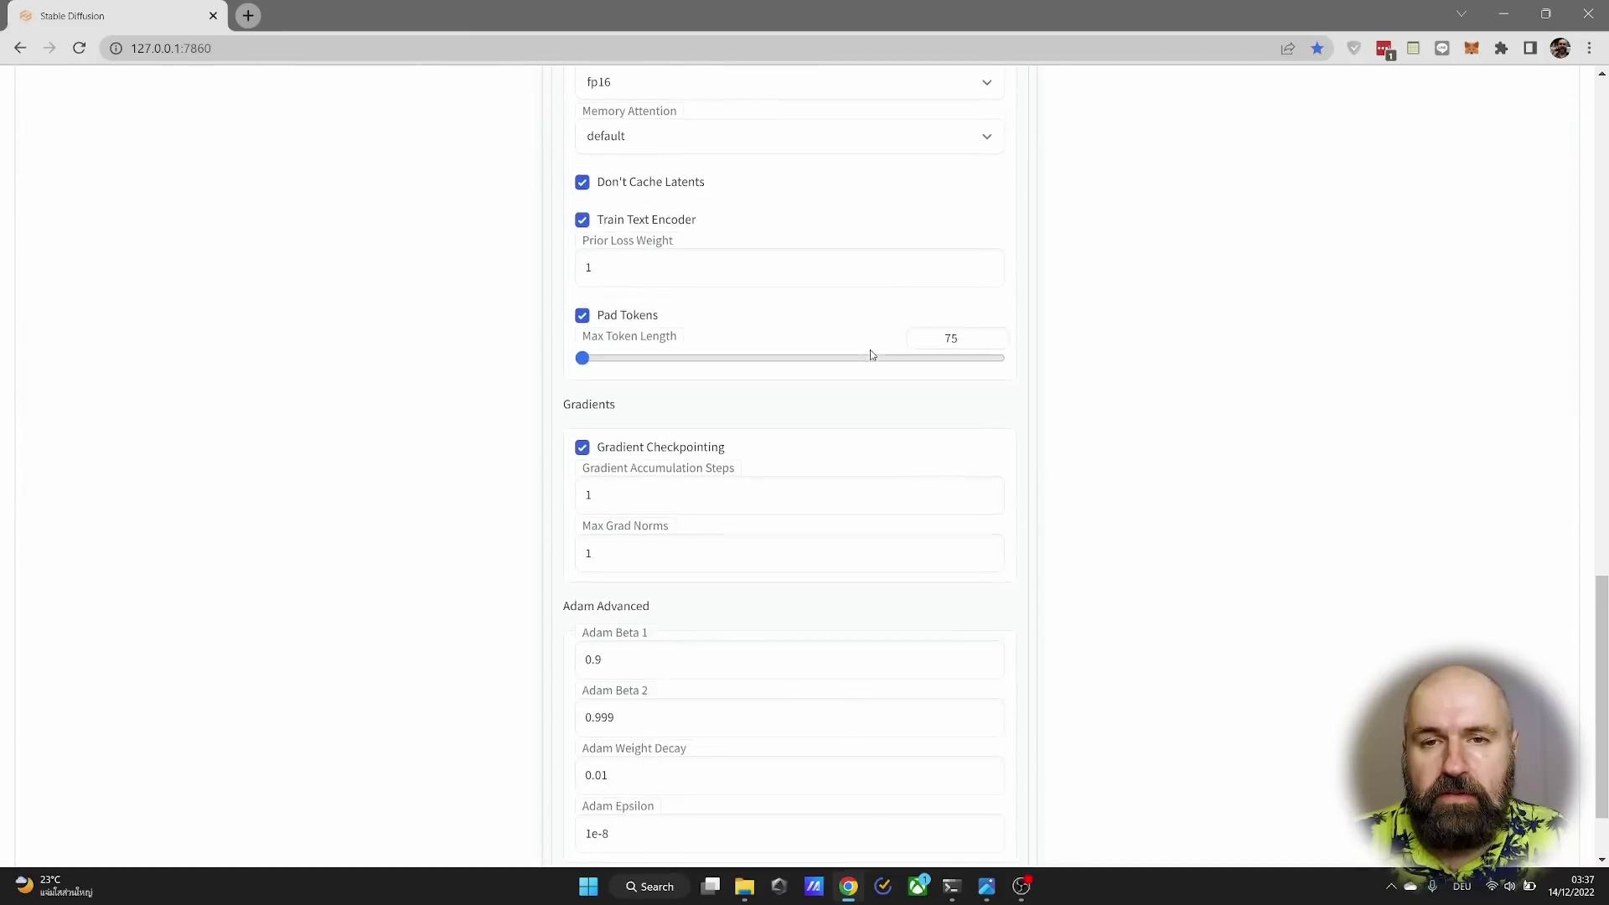
{"action": "scroll", "coordinate": [871, 355], "scroll_direction": "up", "scroll_amount": 4}
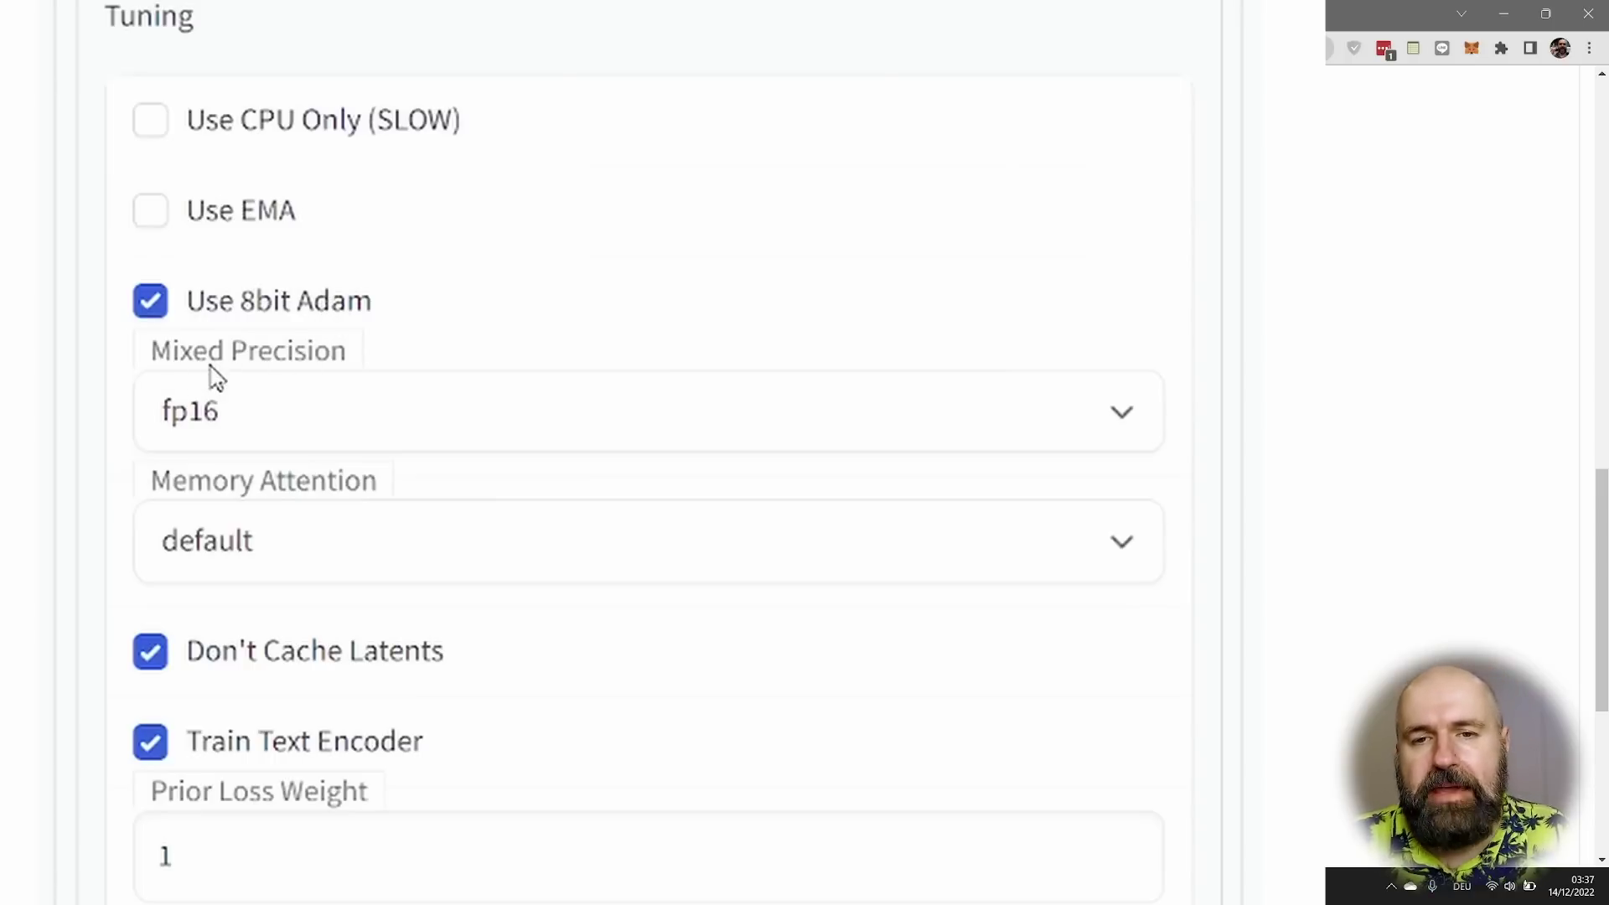
{"action": "left_click", "coordinate": [320, 416]}
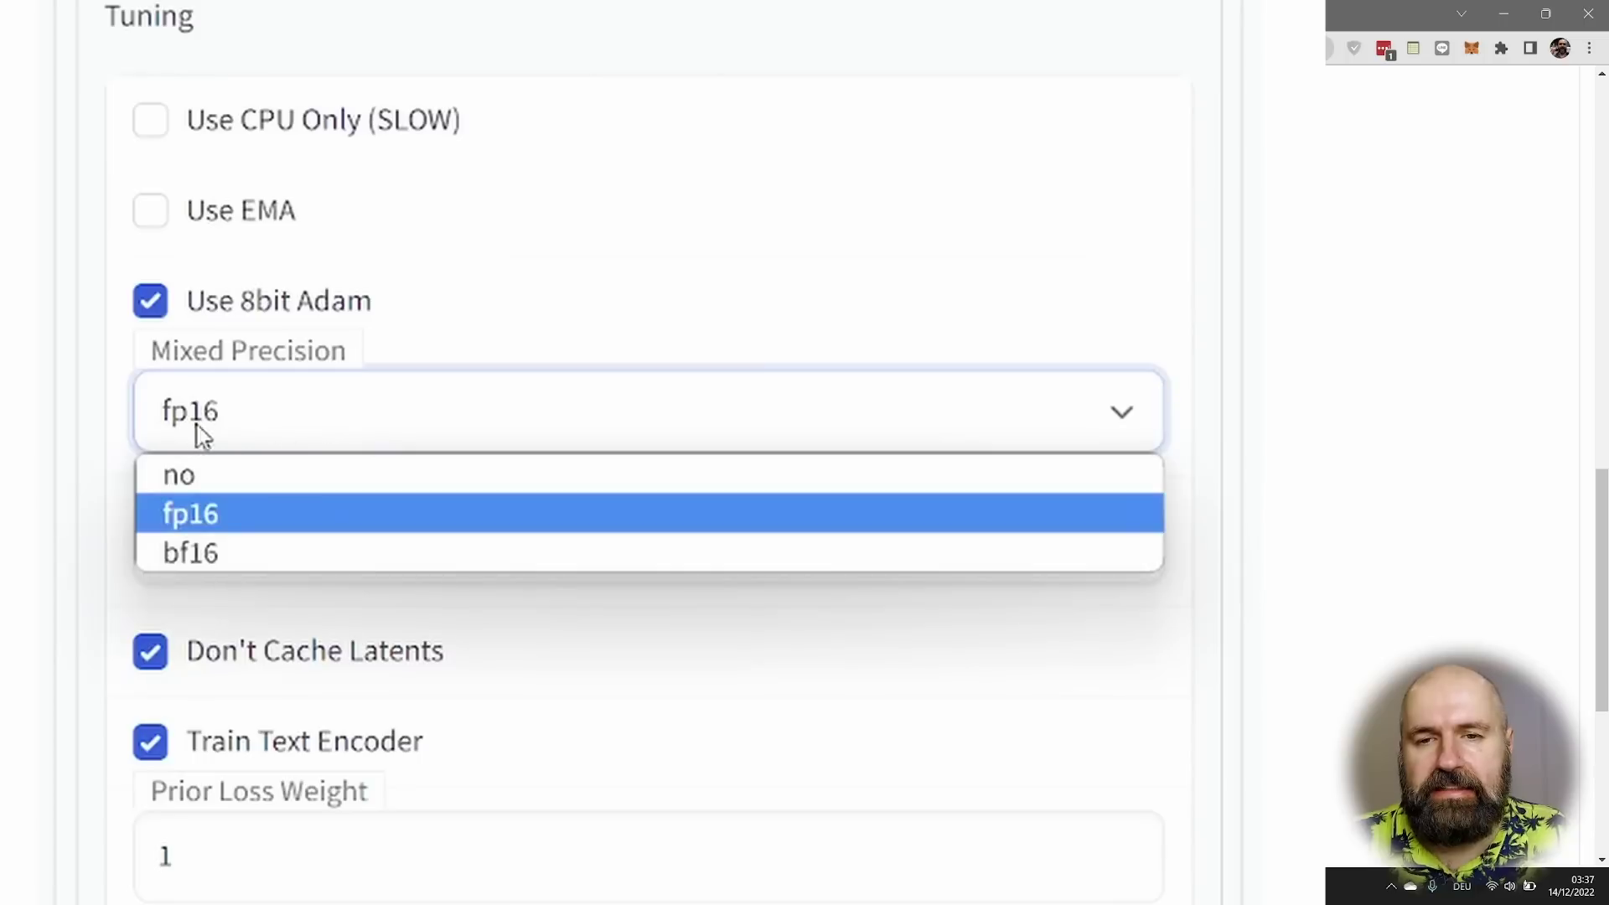
{"action": "left_click", "coordinate": [201, 510]}
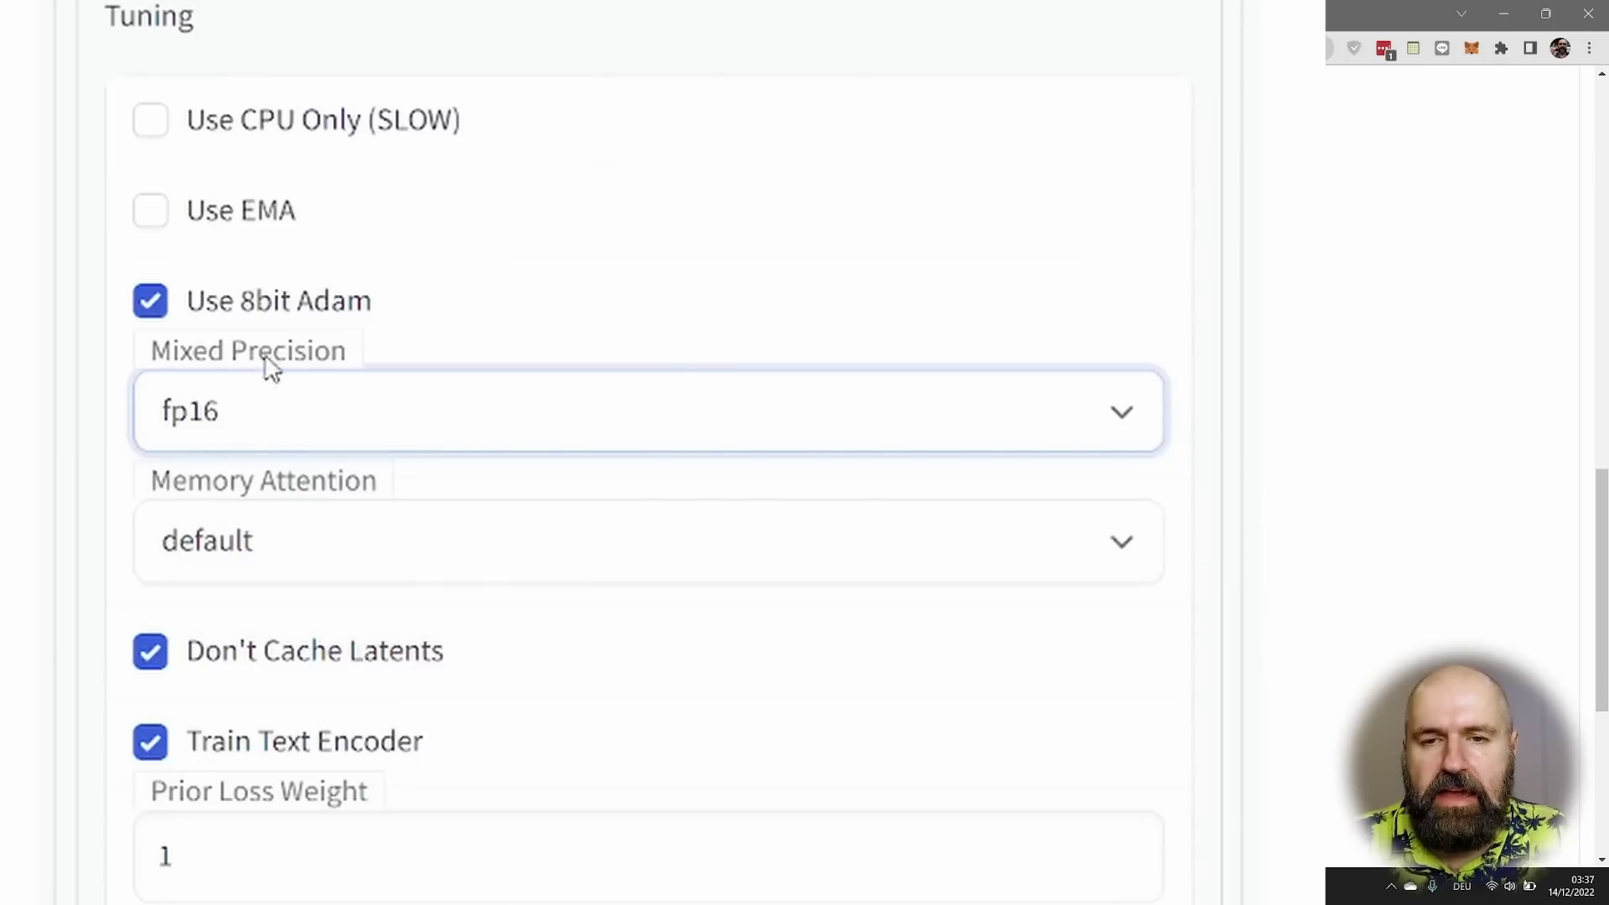
{"action": "left_click", "coordinate": [280, 546]}
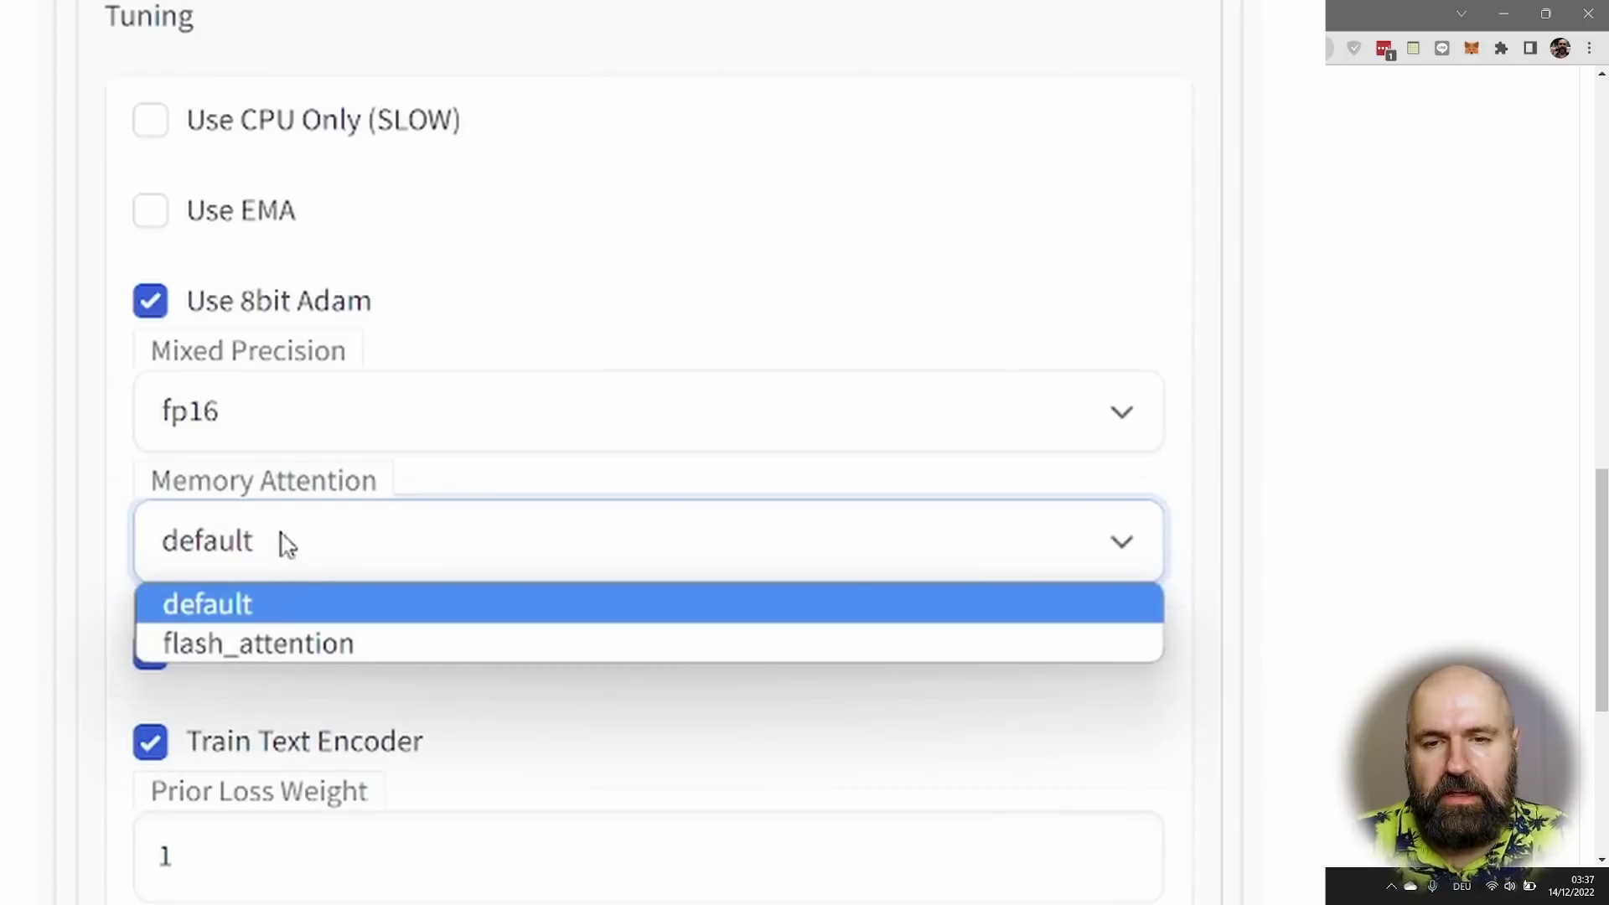
{"action": "left_click", "coordinate": [266, 614]}
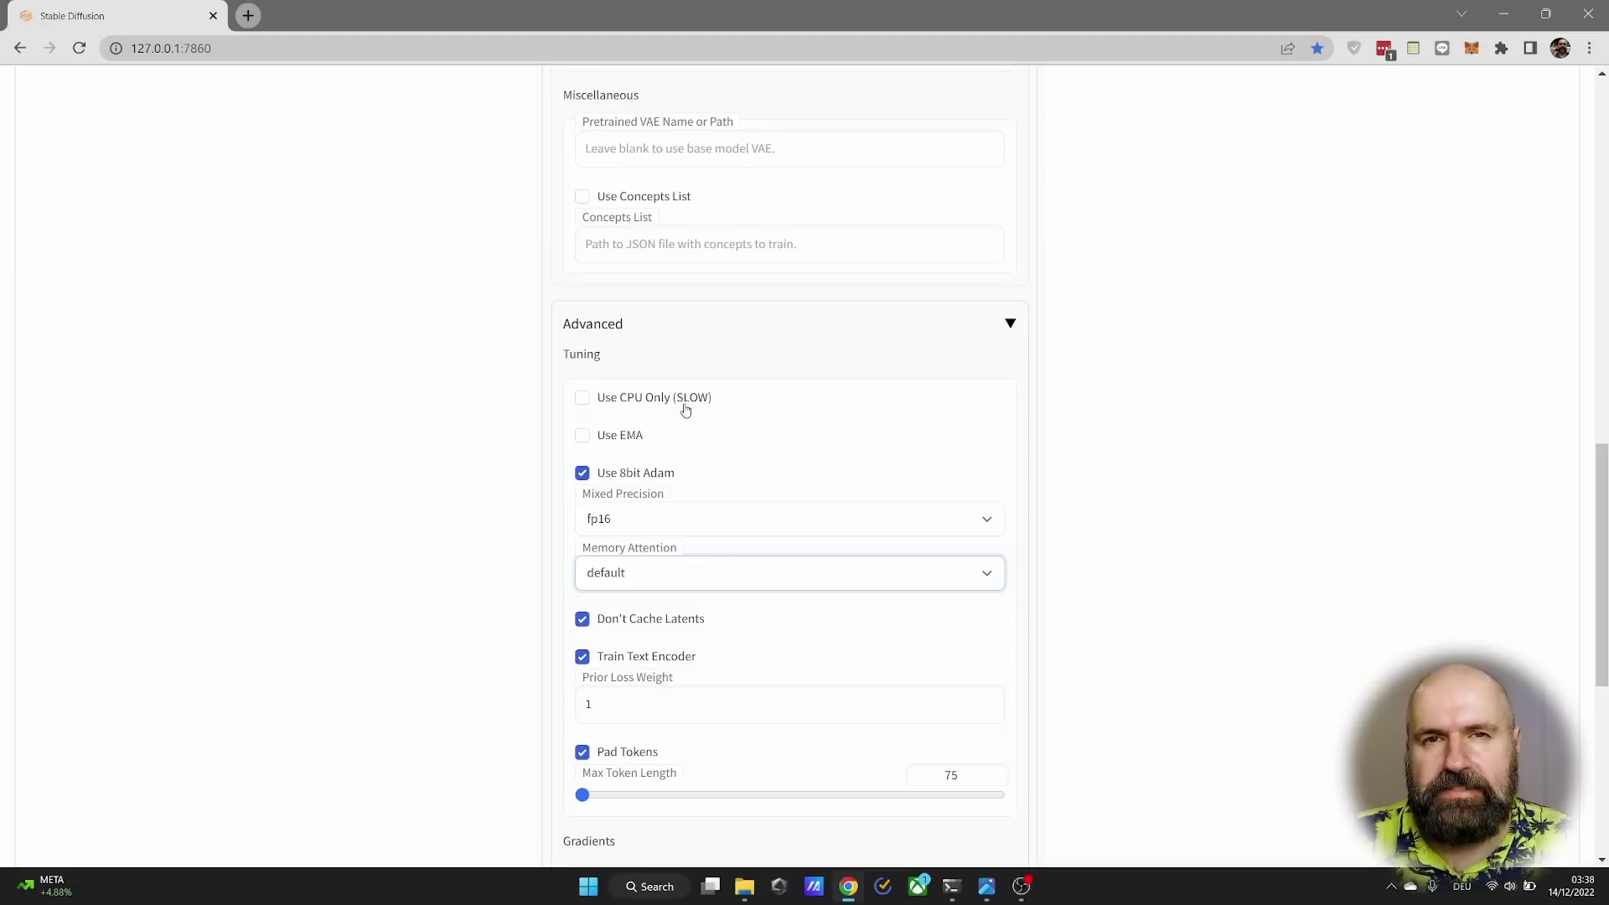
- Scroll back up the page toward the Roman warrior portrait
{"action": "scroll", "coordinate": [1171, 695], "scroll_direction": "up", "scroll_amount": 15}
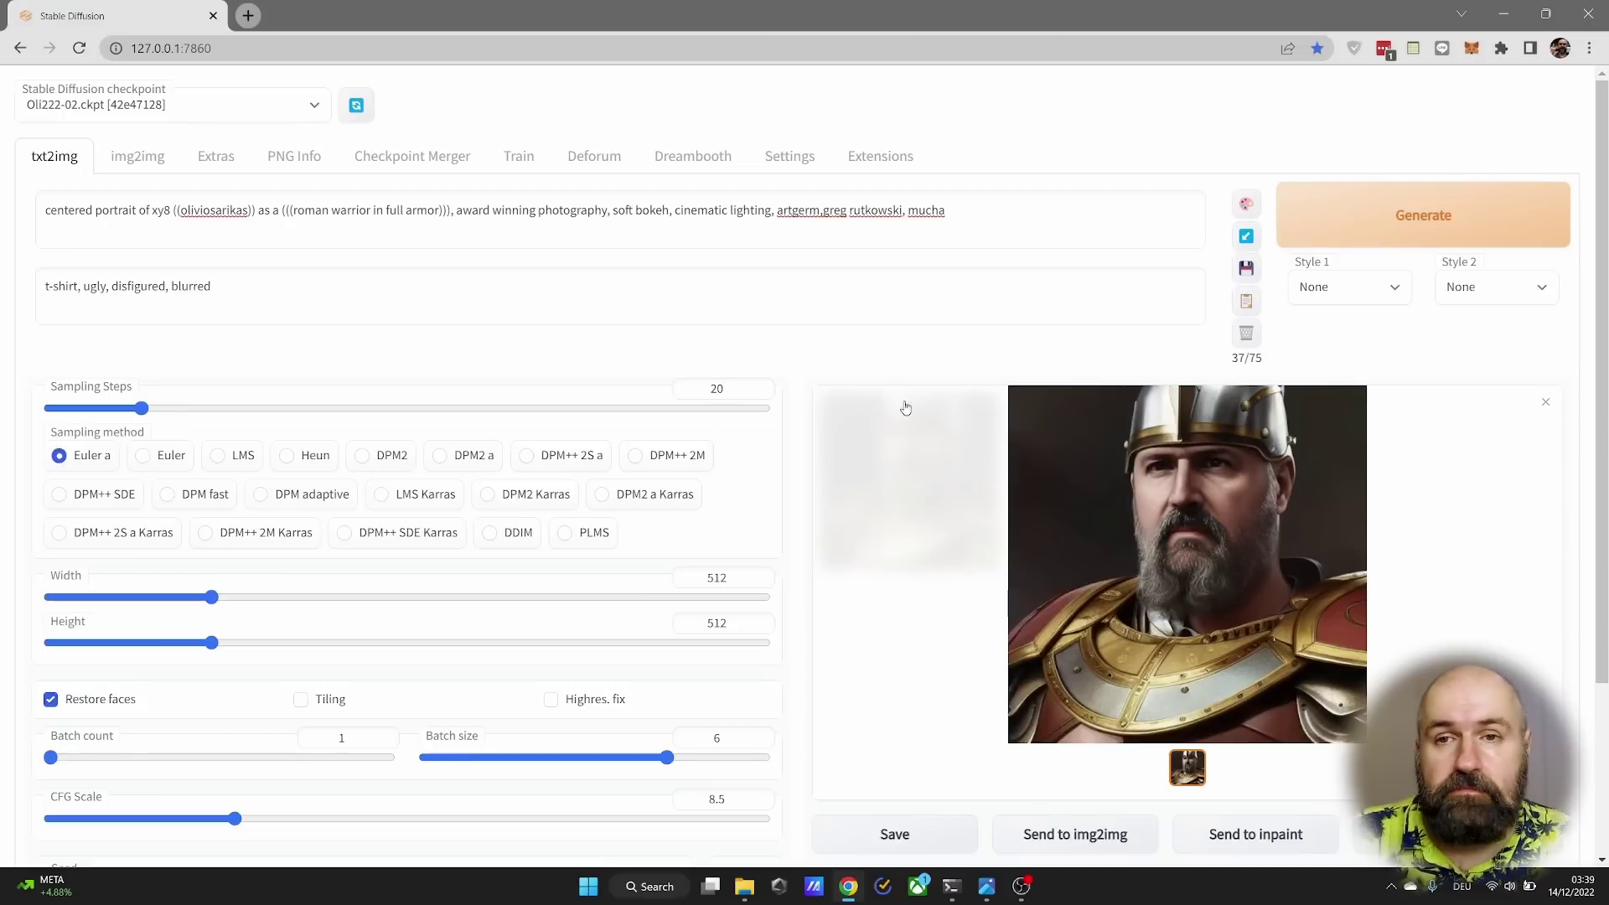
{"action": "left_click", "coordinate": [385, 159]}
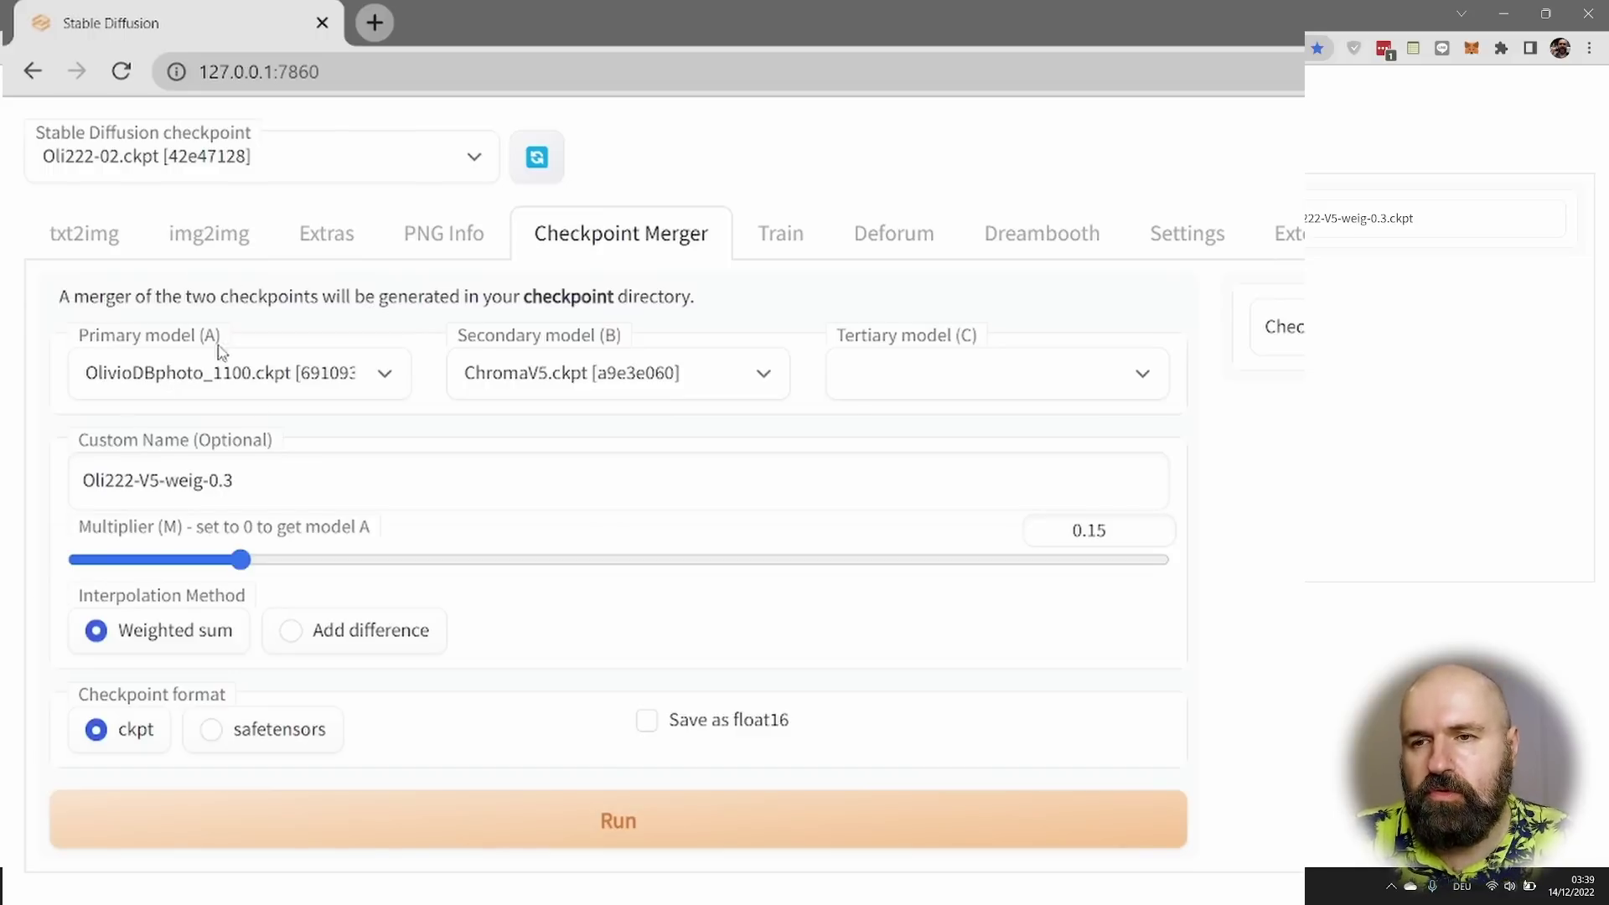
{"action": "left_click", "coordinate": [117, 375]}
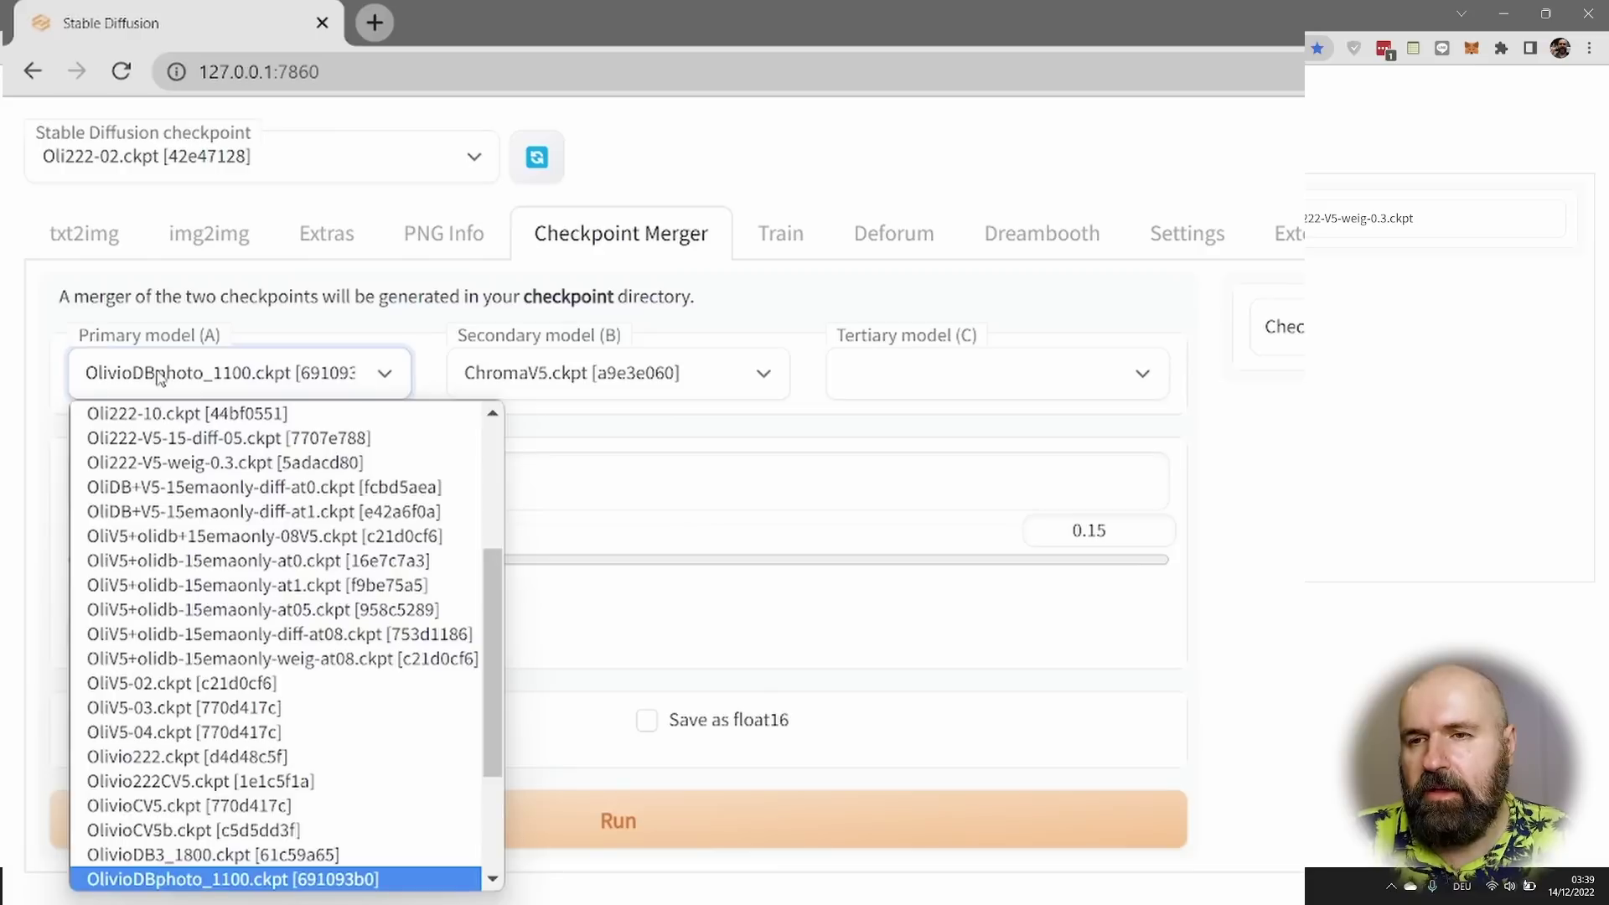
{"action": "left_click", "coordinate": [189, 880]}
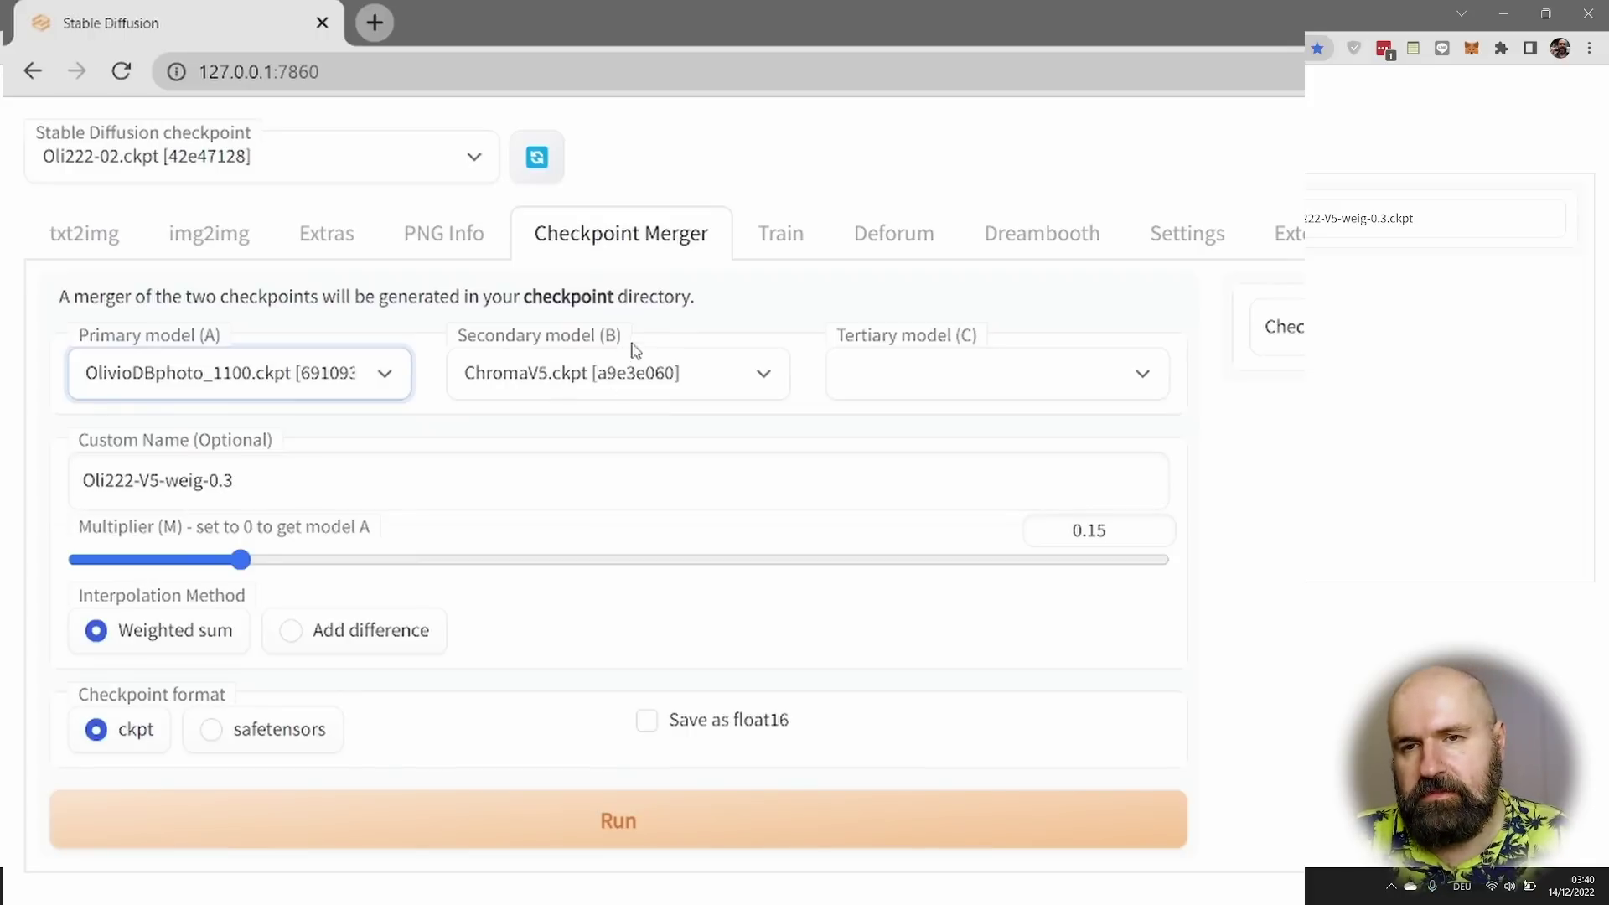
- Keep ChromaV5 as secondary model, select the name Oli222-V5-weig-0.3, and sweep the multiplier from 0 to 1
{"action": "left_click", "coordinate": [620, 379]}
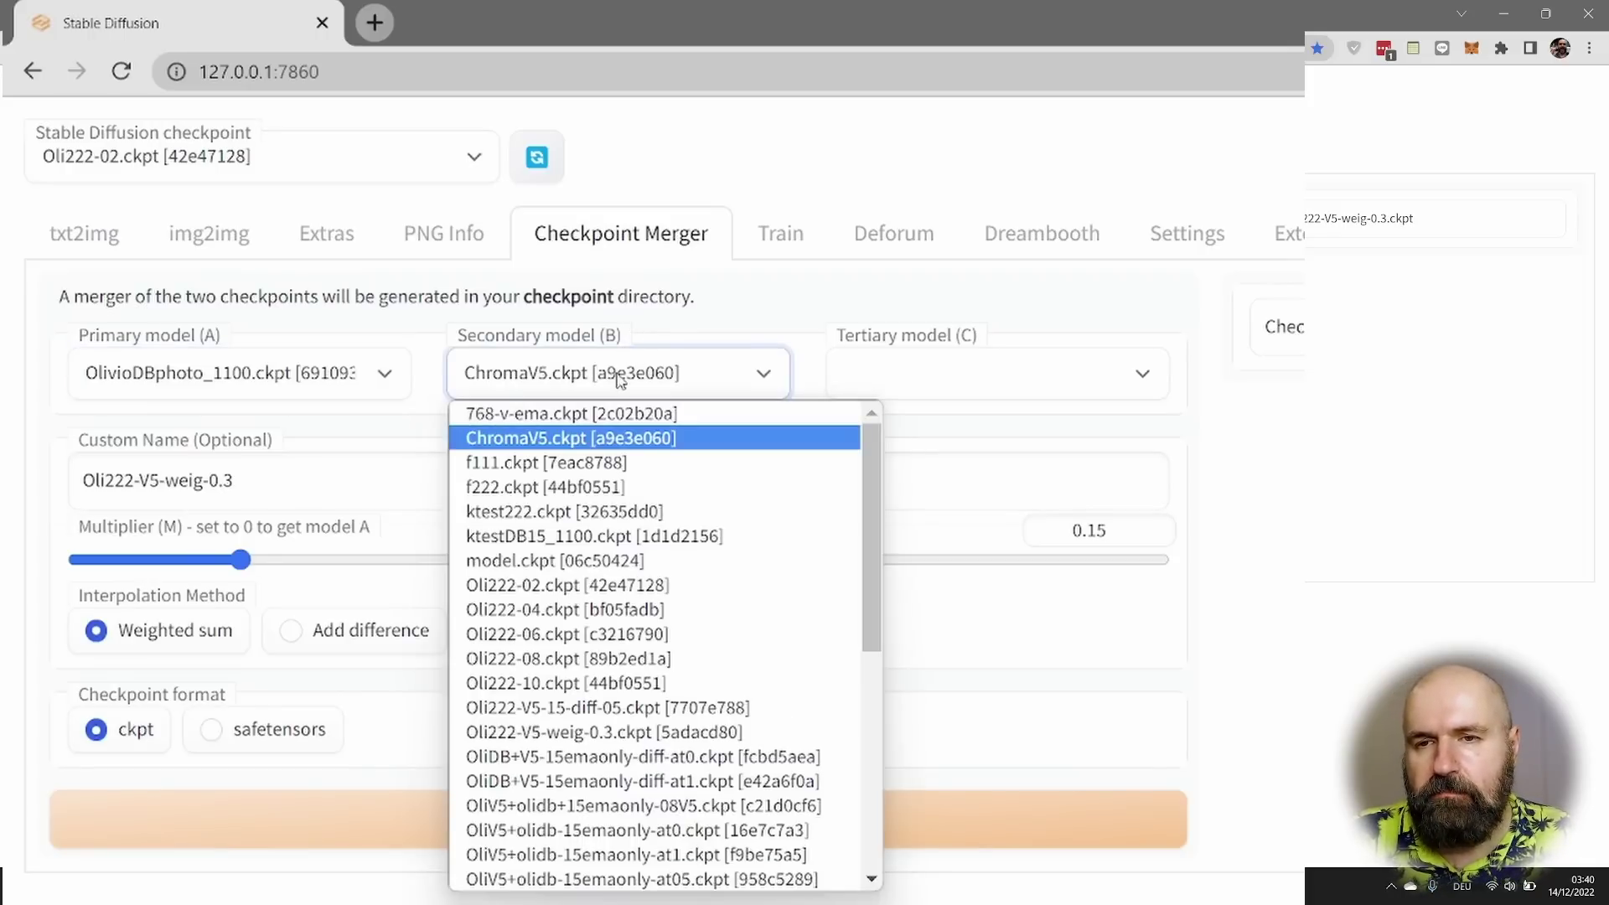
{"action": "left_click", "coordinate": [620, 379]}
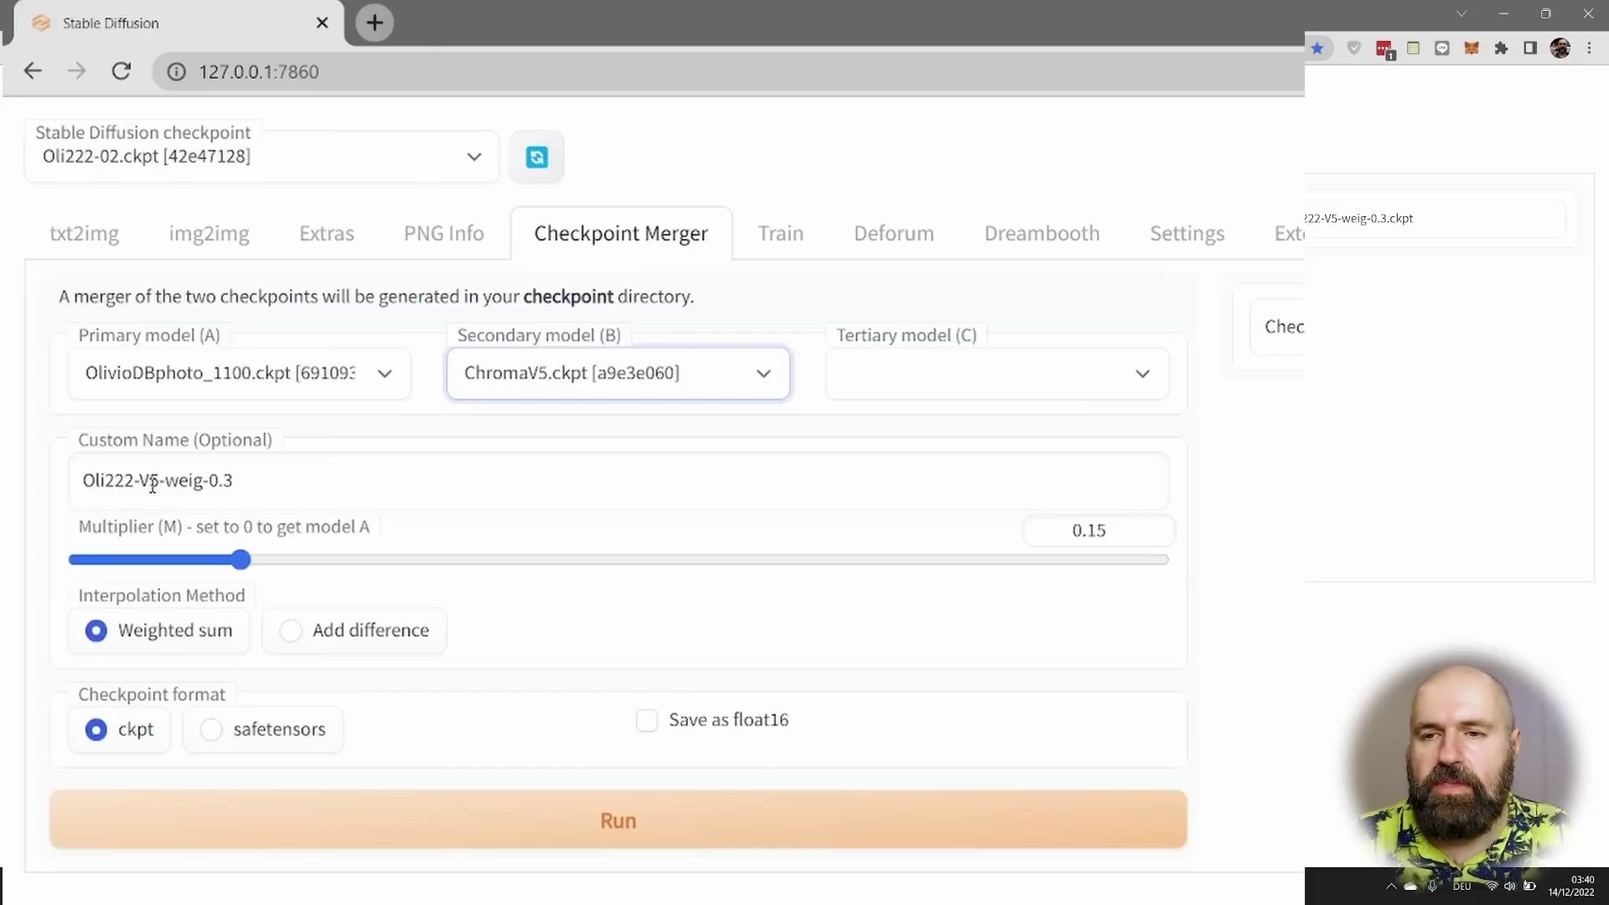
{"action": "left_click", "coordinate": [221, 480]}
{"action": "triple_click", "coordinate": [211, 484]}
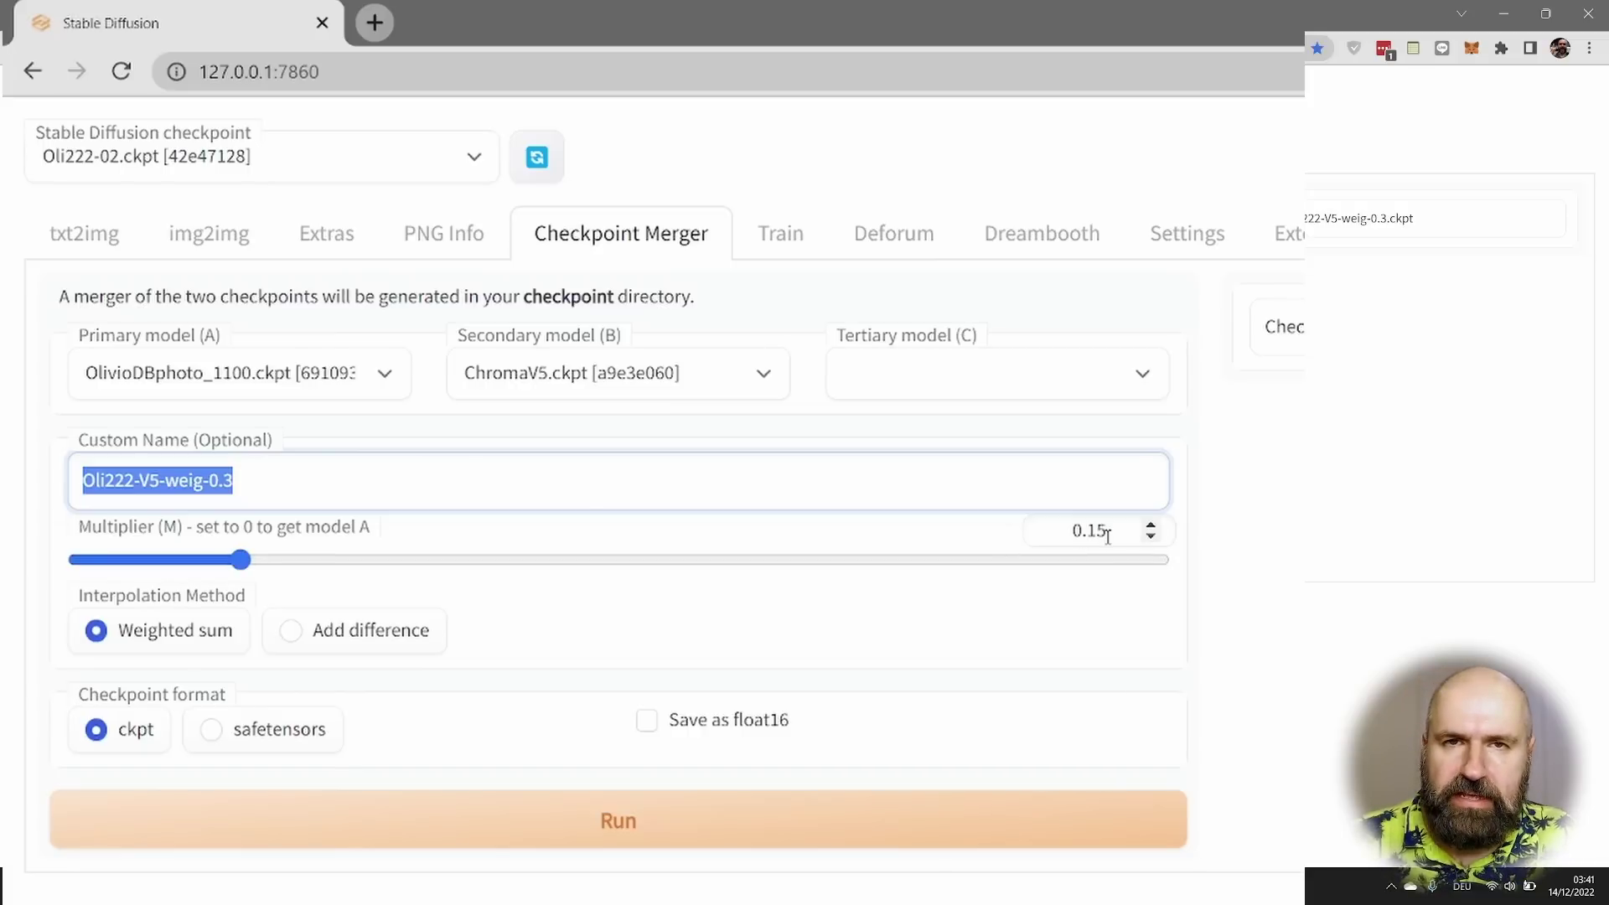
{"action": "left_click_drag", "start_coordinate": [240, 560], "coordinate": [68, 564]}
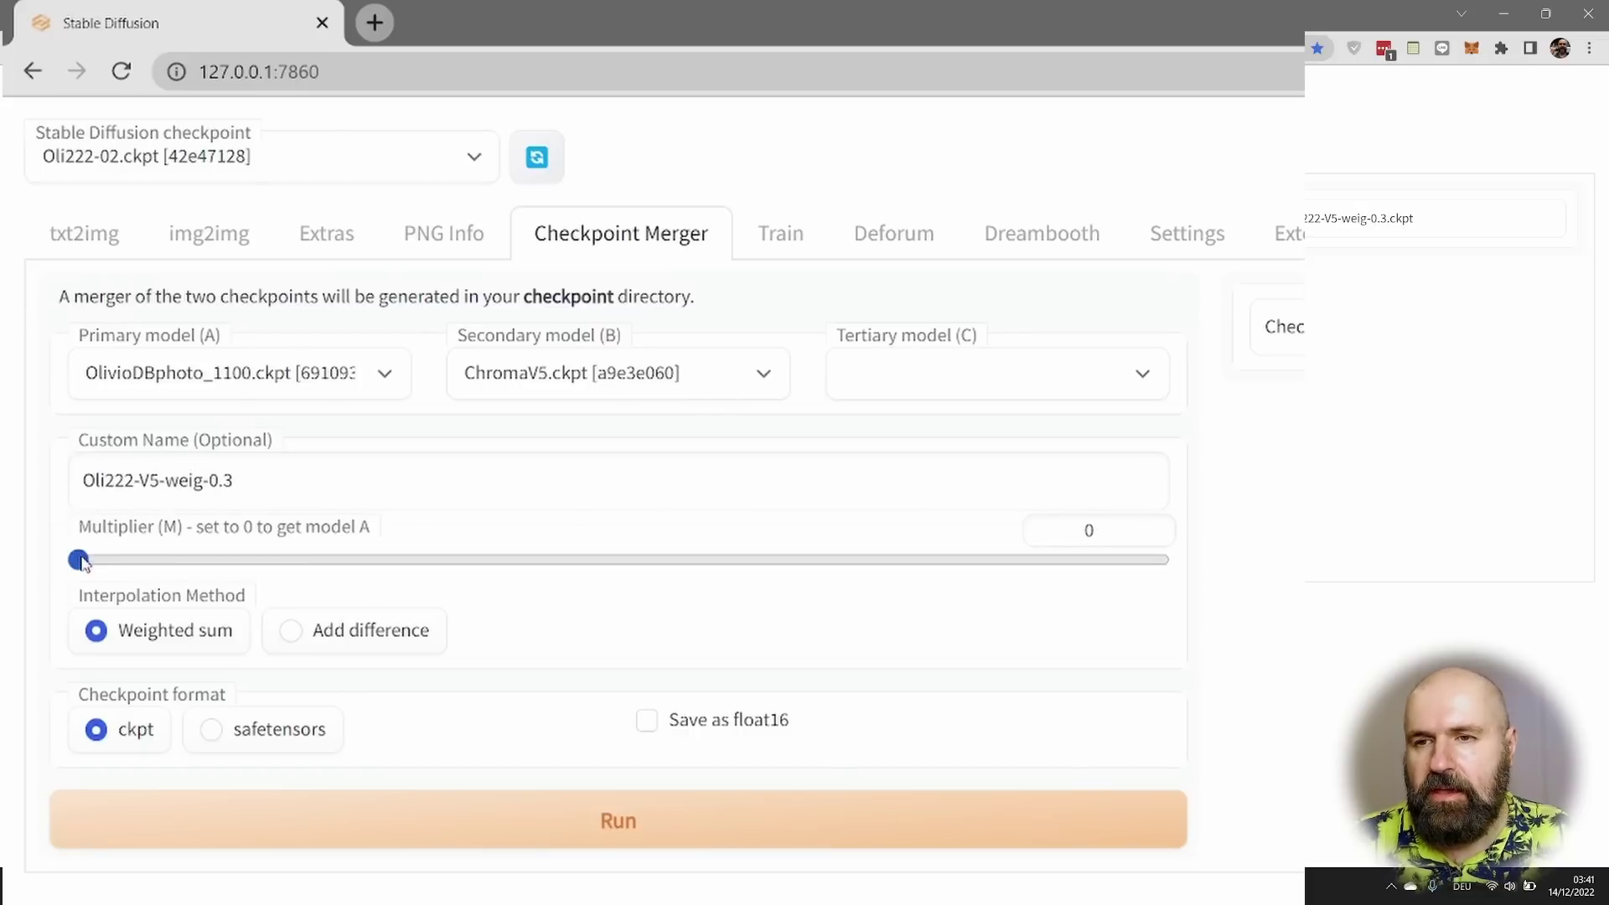
{"action": "left_click_drag", "start_coordinate": [82, 564], "coordinate": [337, 587]}
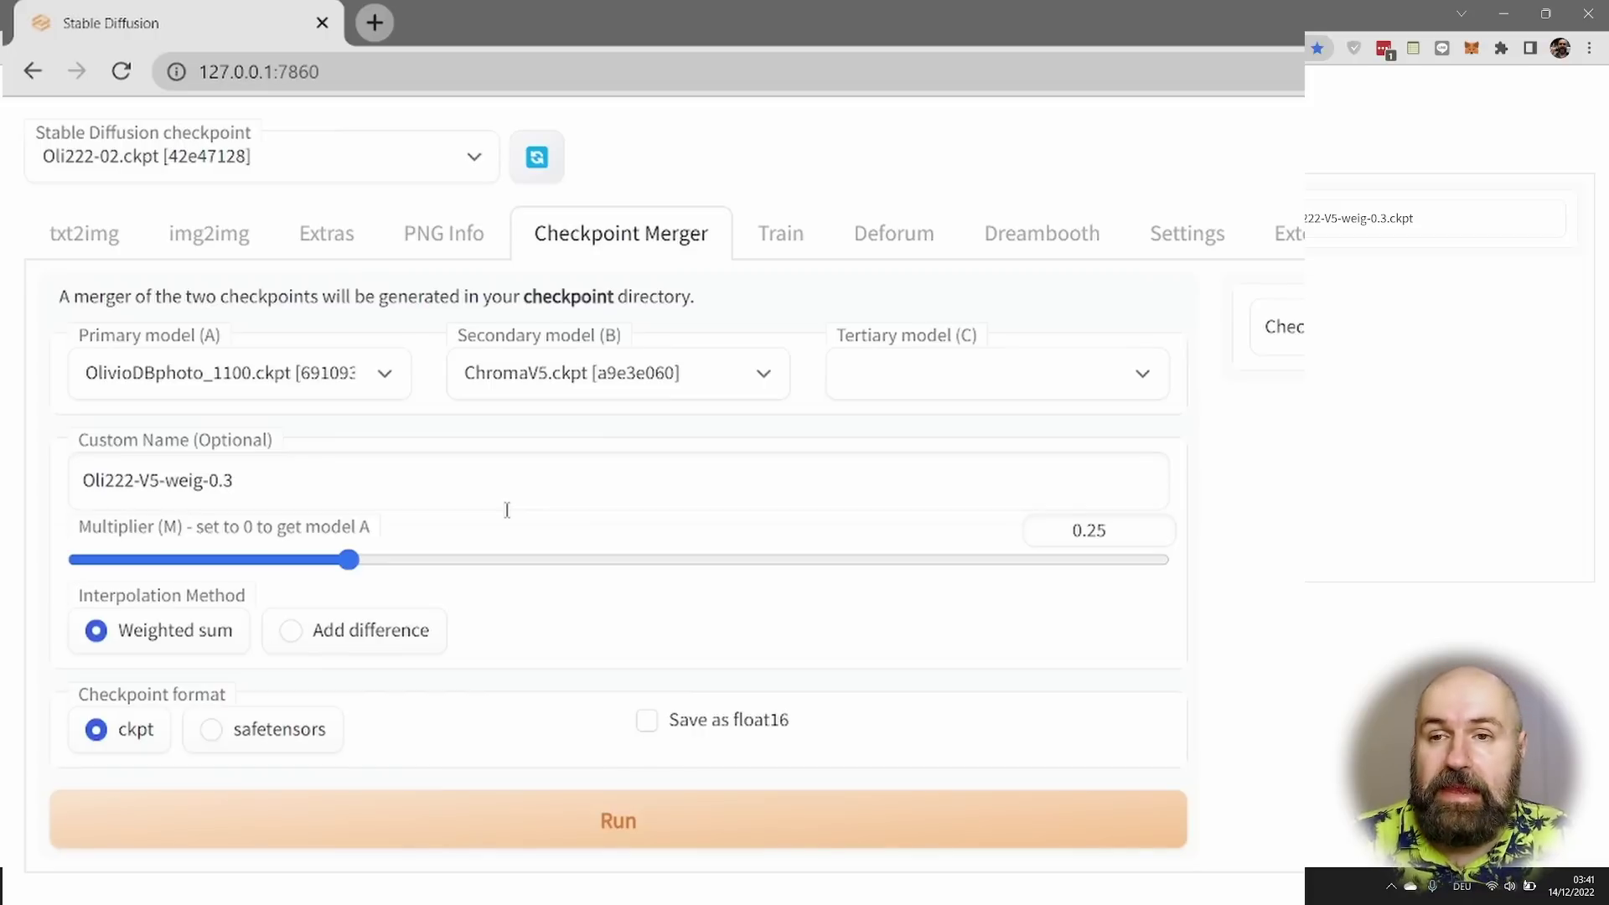
{"action": "left_click", "coordinate": [223, 391]}
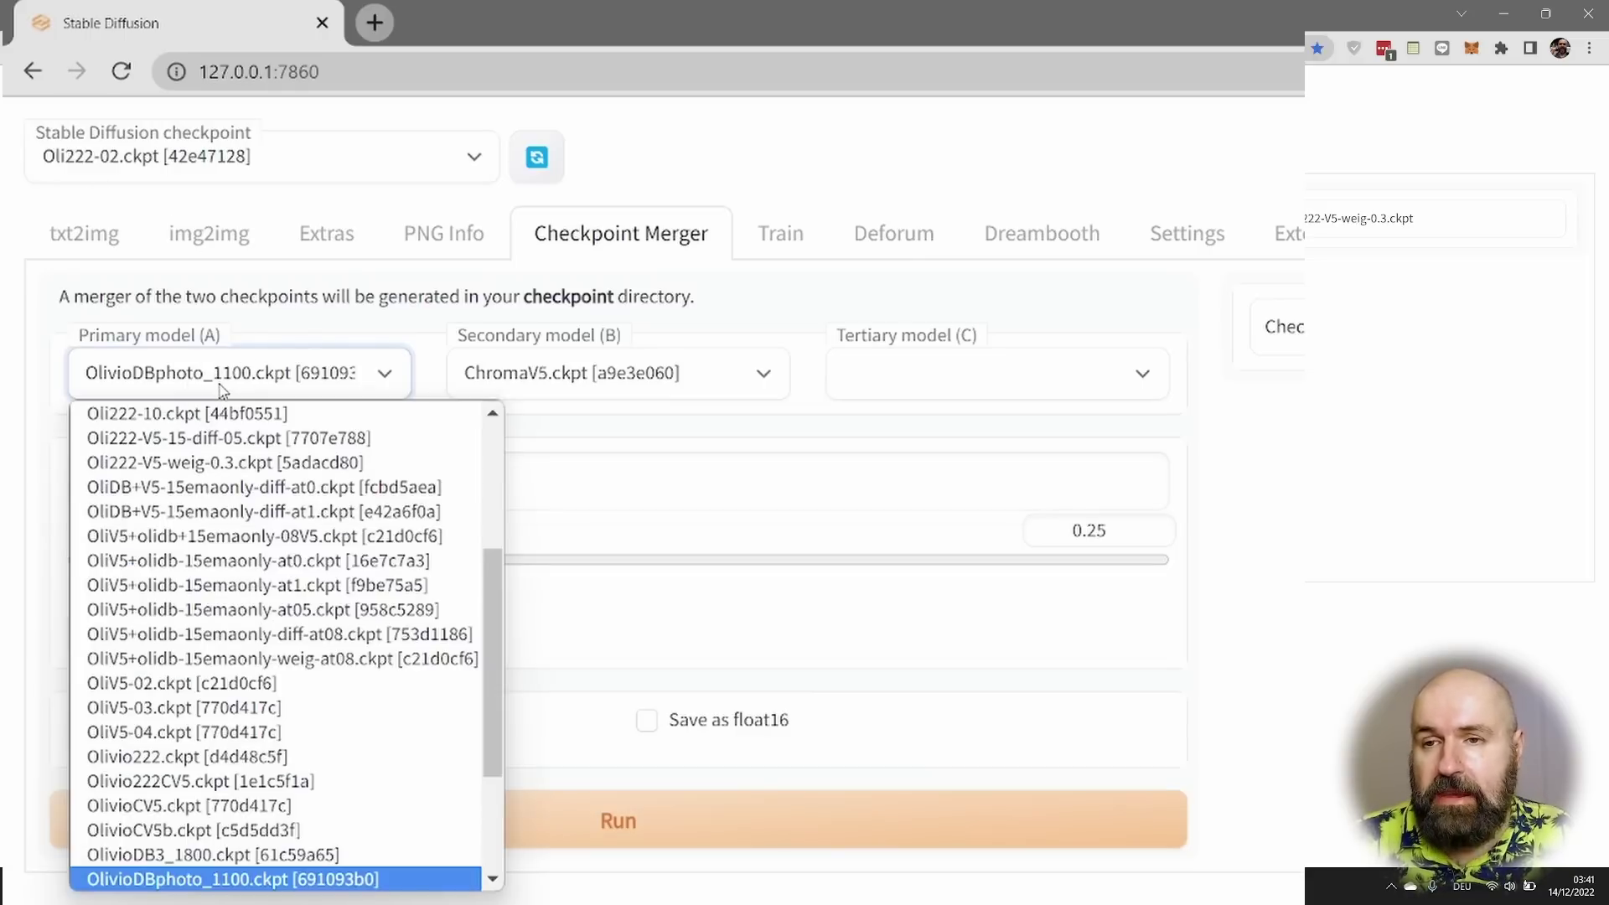
{"action": "left_click", "coordinate": [223, 390]}
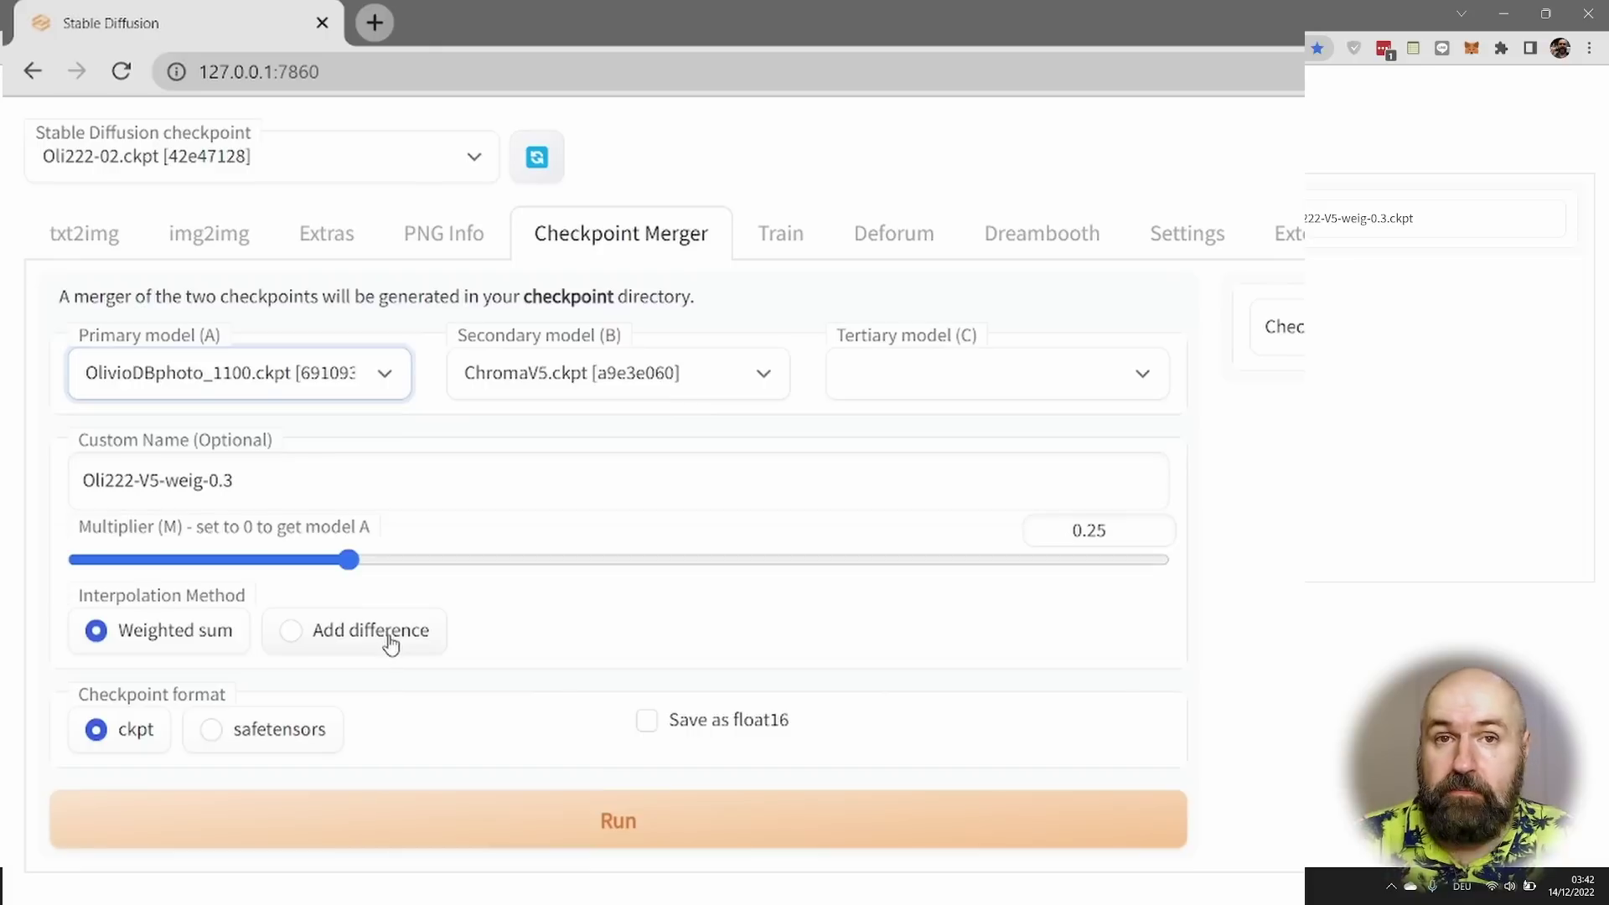
- Choose the Add difference interpolation method and drag the Multiplier slider to 0.3
{"action": "left_click", "coordinate": [291, 650]}
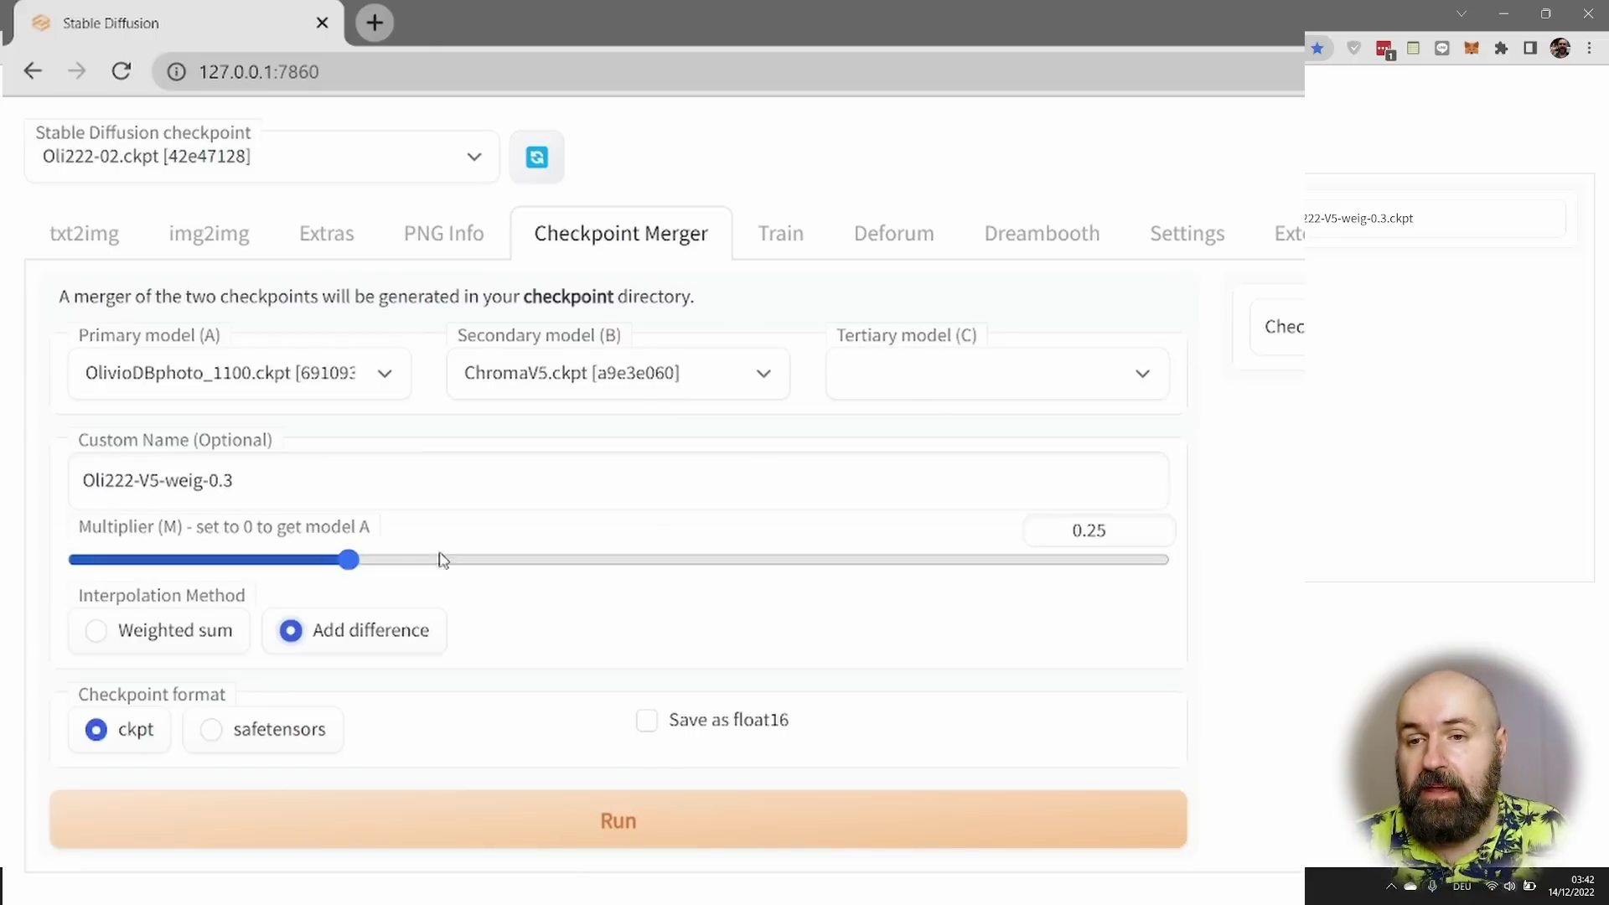
{"action": "mouse_move", "coordinate": [366, 567]}
{"action": "left_mouse_down"}
{"action": "mouse_move", "coordinate": [251, 582]}
{"action": "mouse_move", "coordinate": [455, 560]}
{"action": "mouse_move", "coordinate": [956, 567]}
{"action": "mouse_move", "coordinate": [380, 571]}
{"action": "left_mouse_up"}
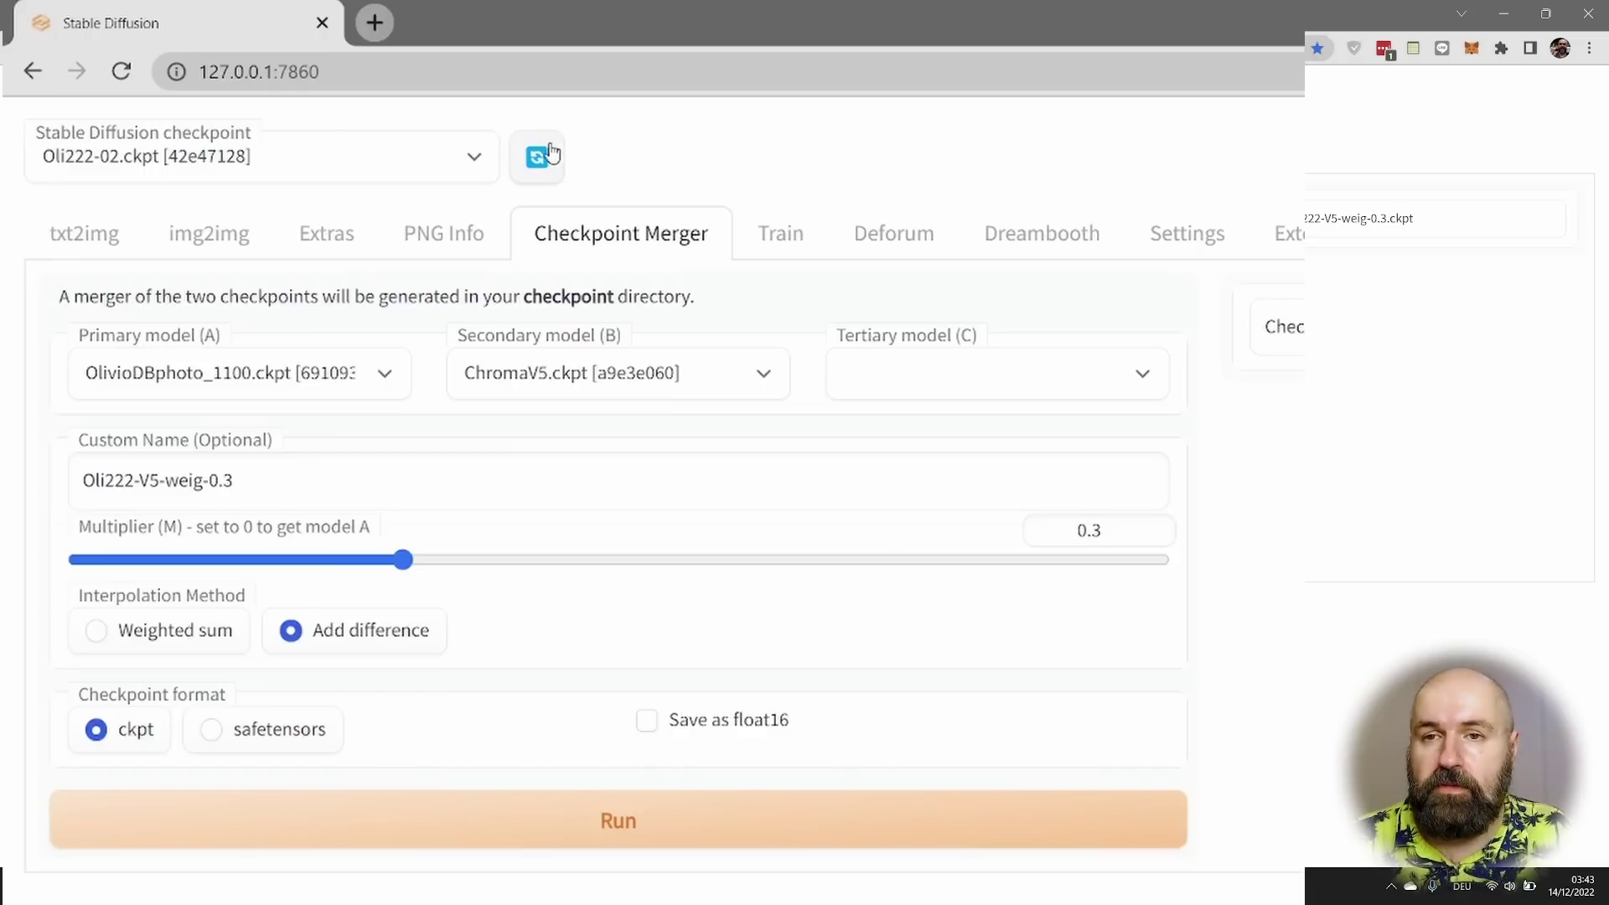
{"action": "left_click", "coordinate": [361, 164]}
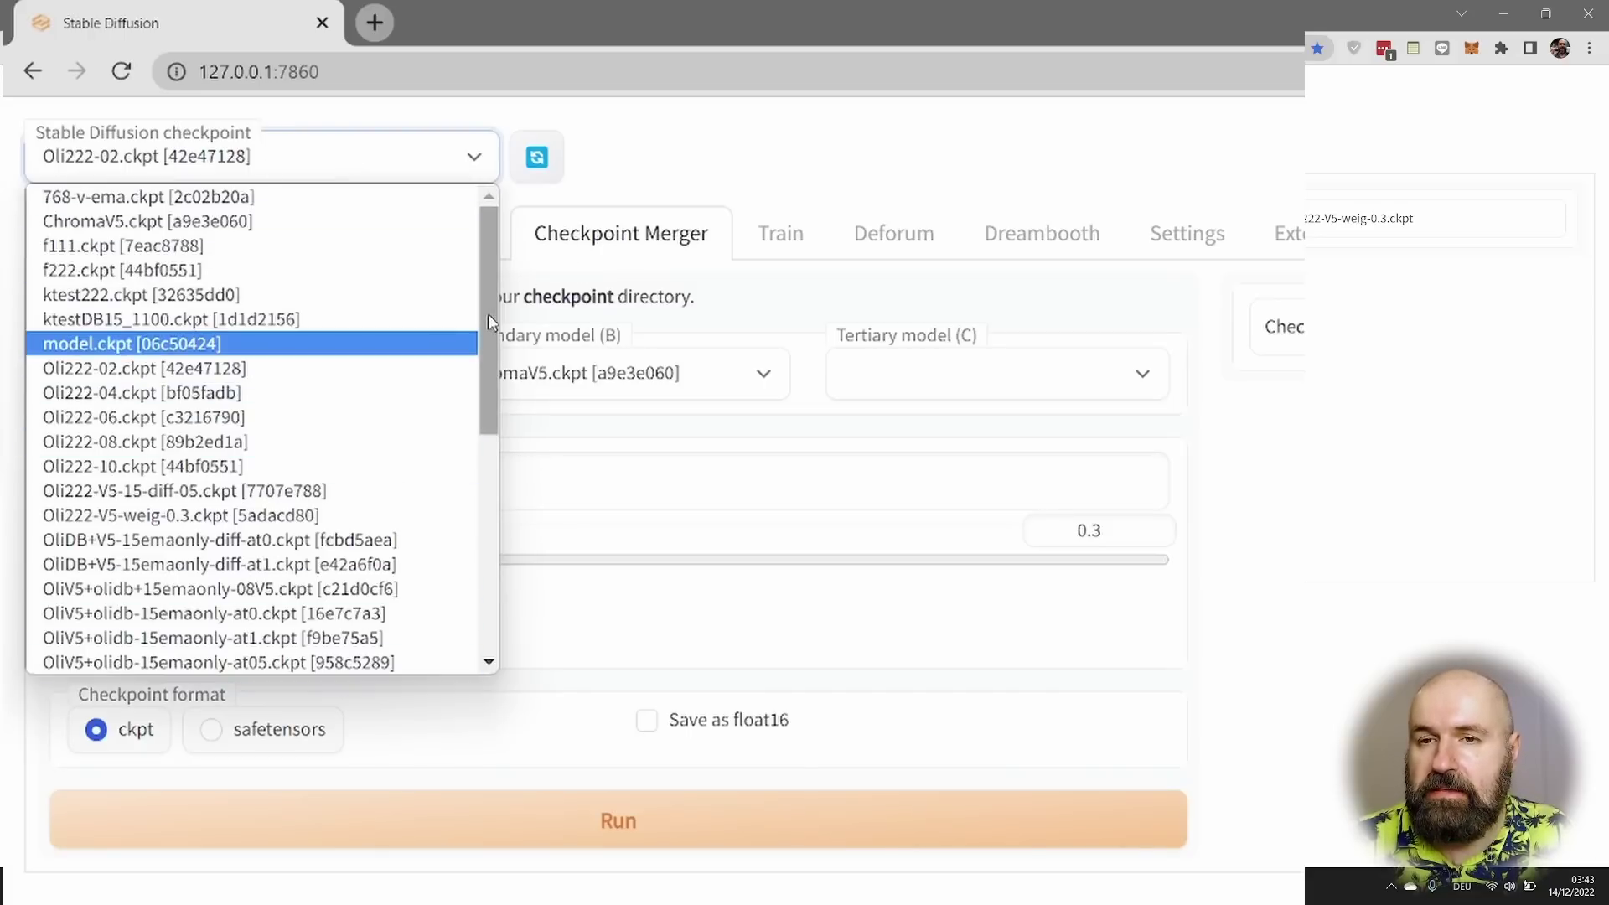
{"action": "left_click_drag", "start_coordinate": [488, 315], "coordinate": [491, 551]}
{"action": "scroll", "coordinate": [251, 294], "scroll_direction": "up", "scroll_amount": 4}
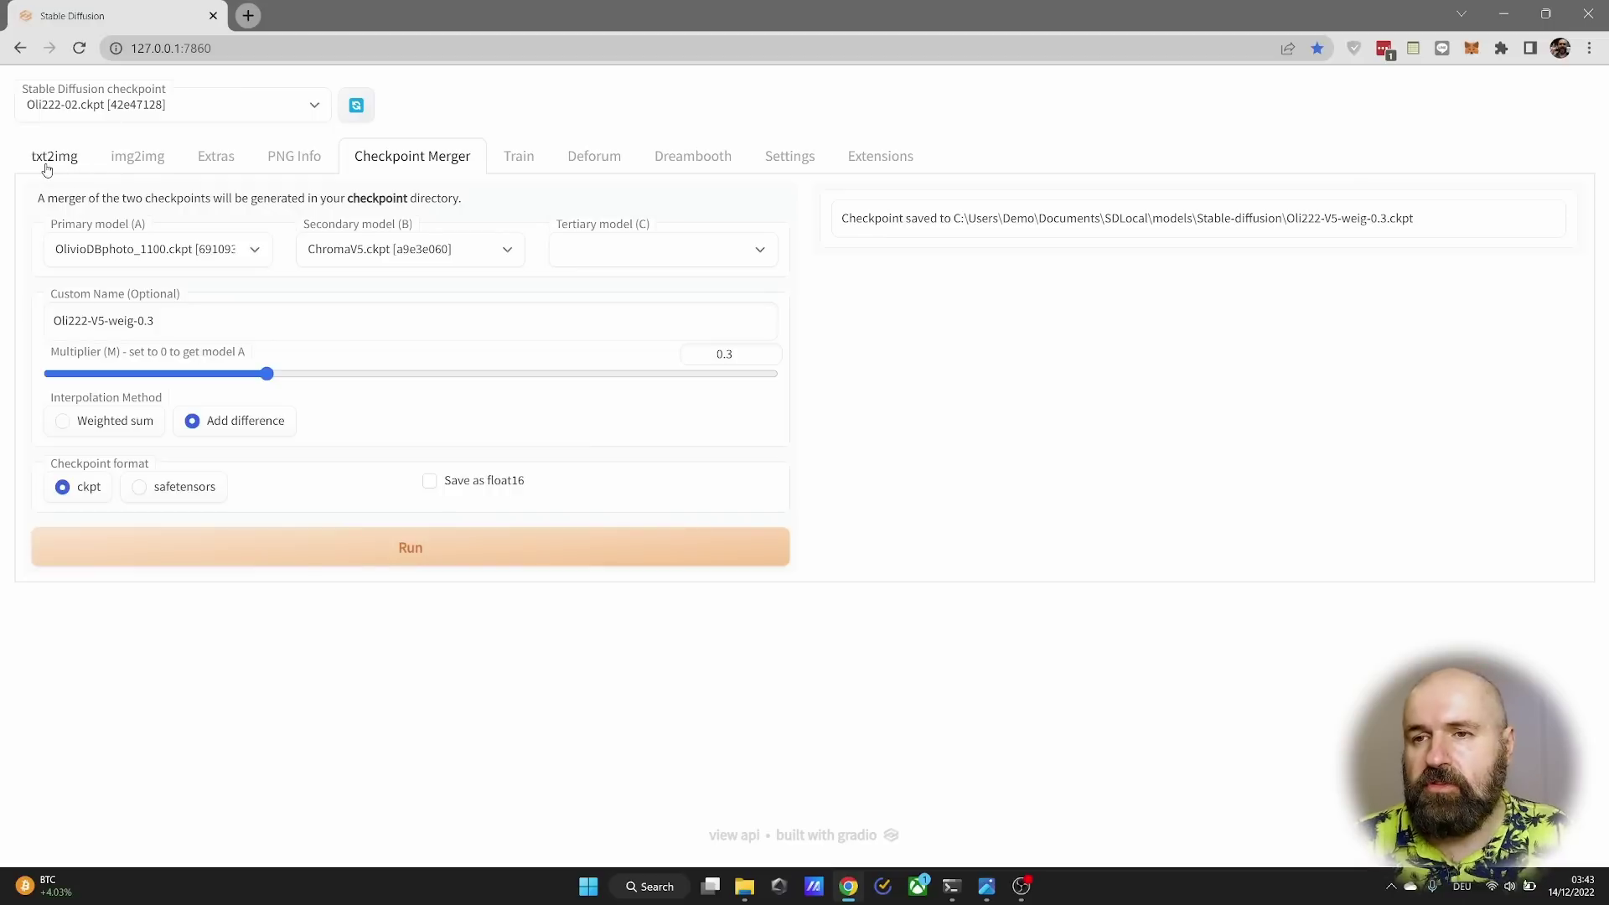
- On txt2img, choose the X/Y plot script
{"action": "left_click", "coordinate": [49, 163]}
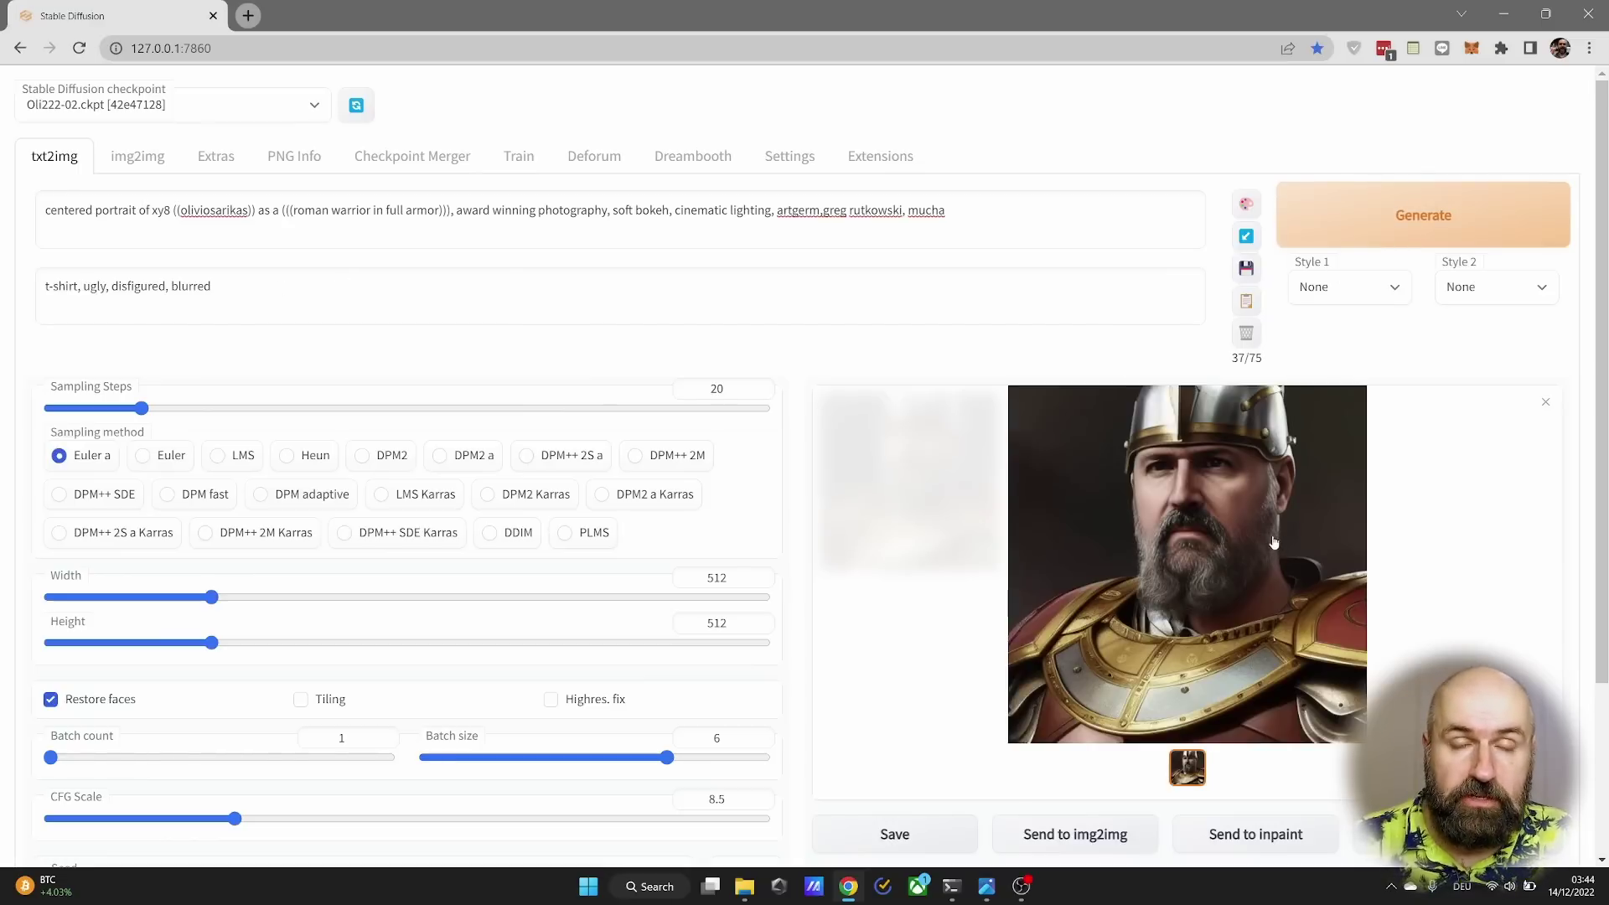
{"action": "scroll", "coordinate": [714, 530], "scroll_direction": "down", "scroll_amount": 3}
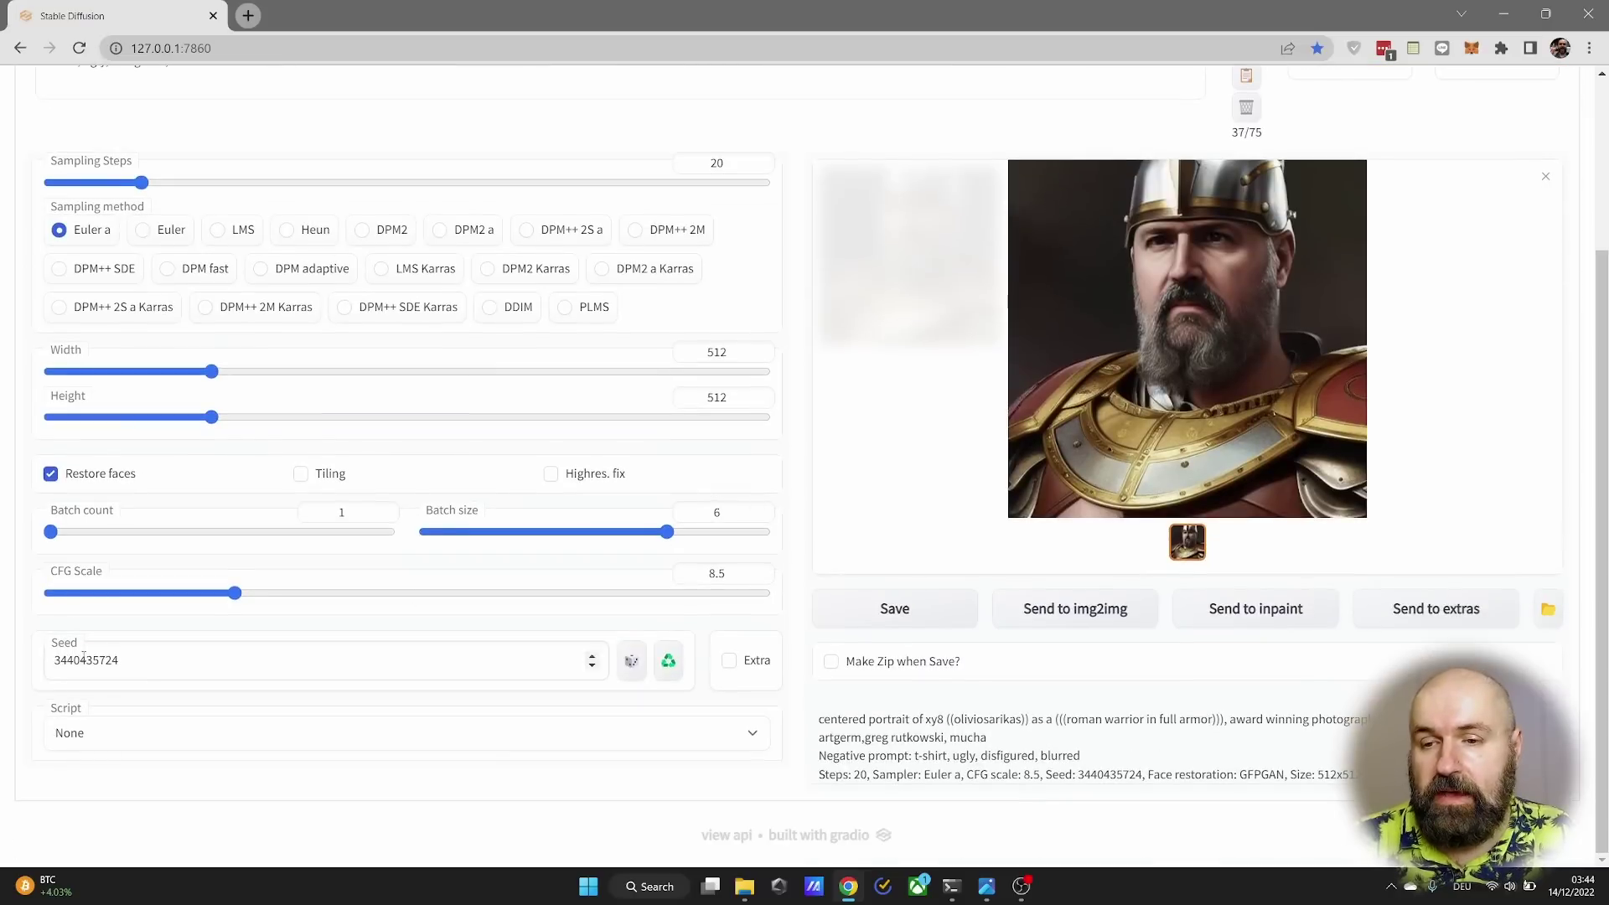
{"action": "left_click", "coordinate": [92, 737]}
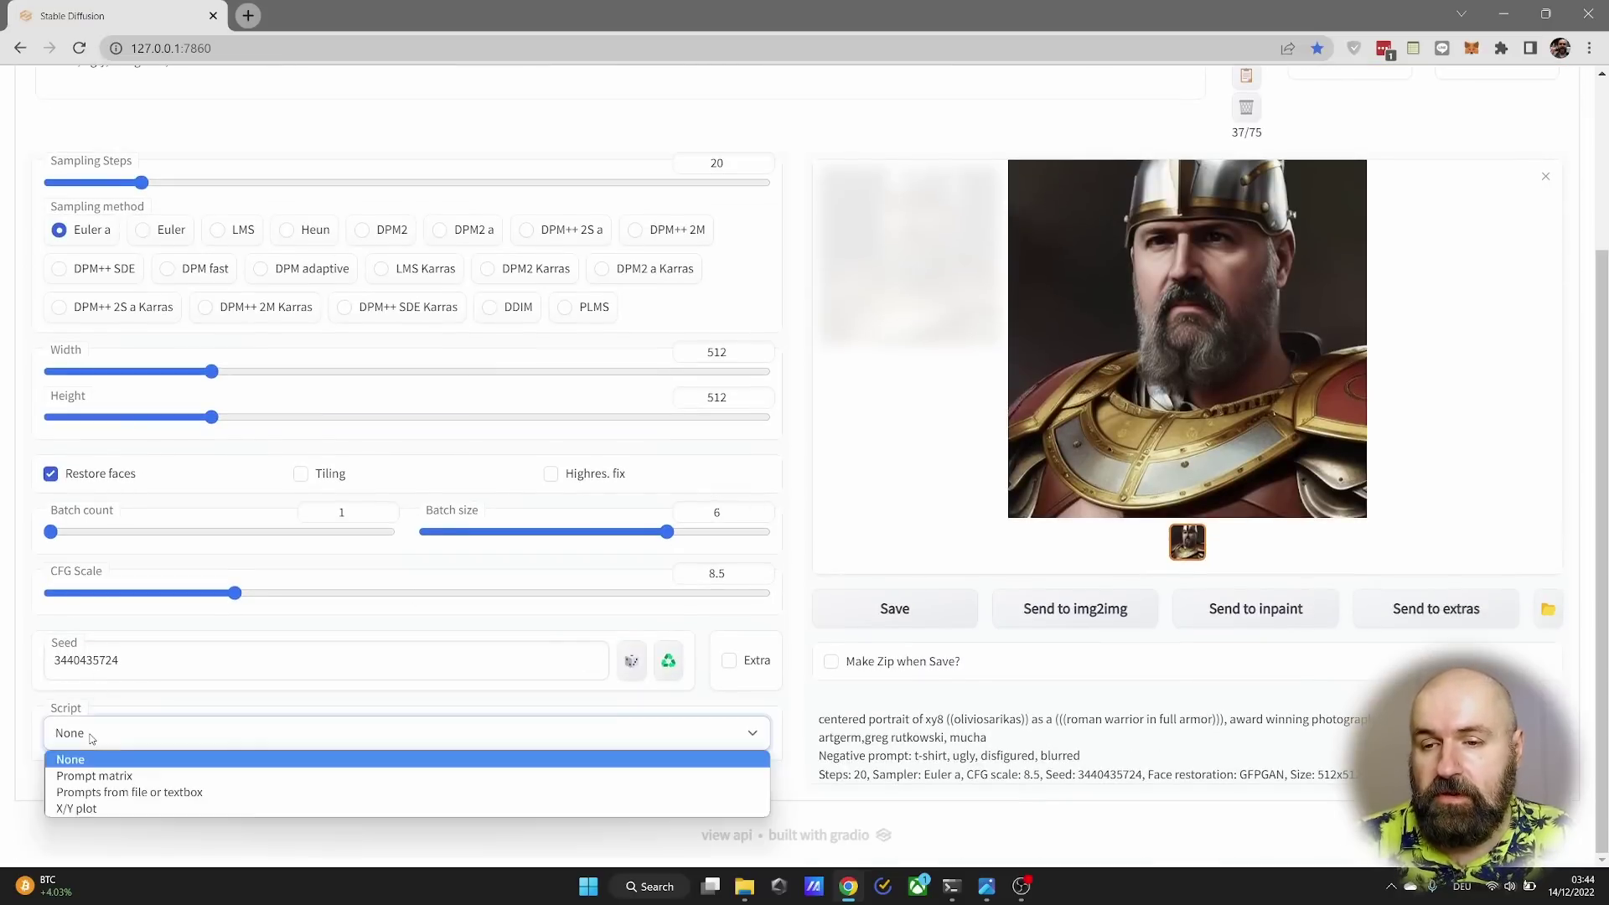
{"action": "left_click", "coordinate": [76, 808]}
- Set the X axis type to Checkpoint and begin entering its values
{"action": "scroll", "coordinate": [76, 813], "scroll_direction": "down", "scroll_amount": 3}
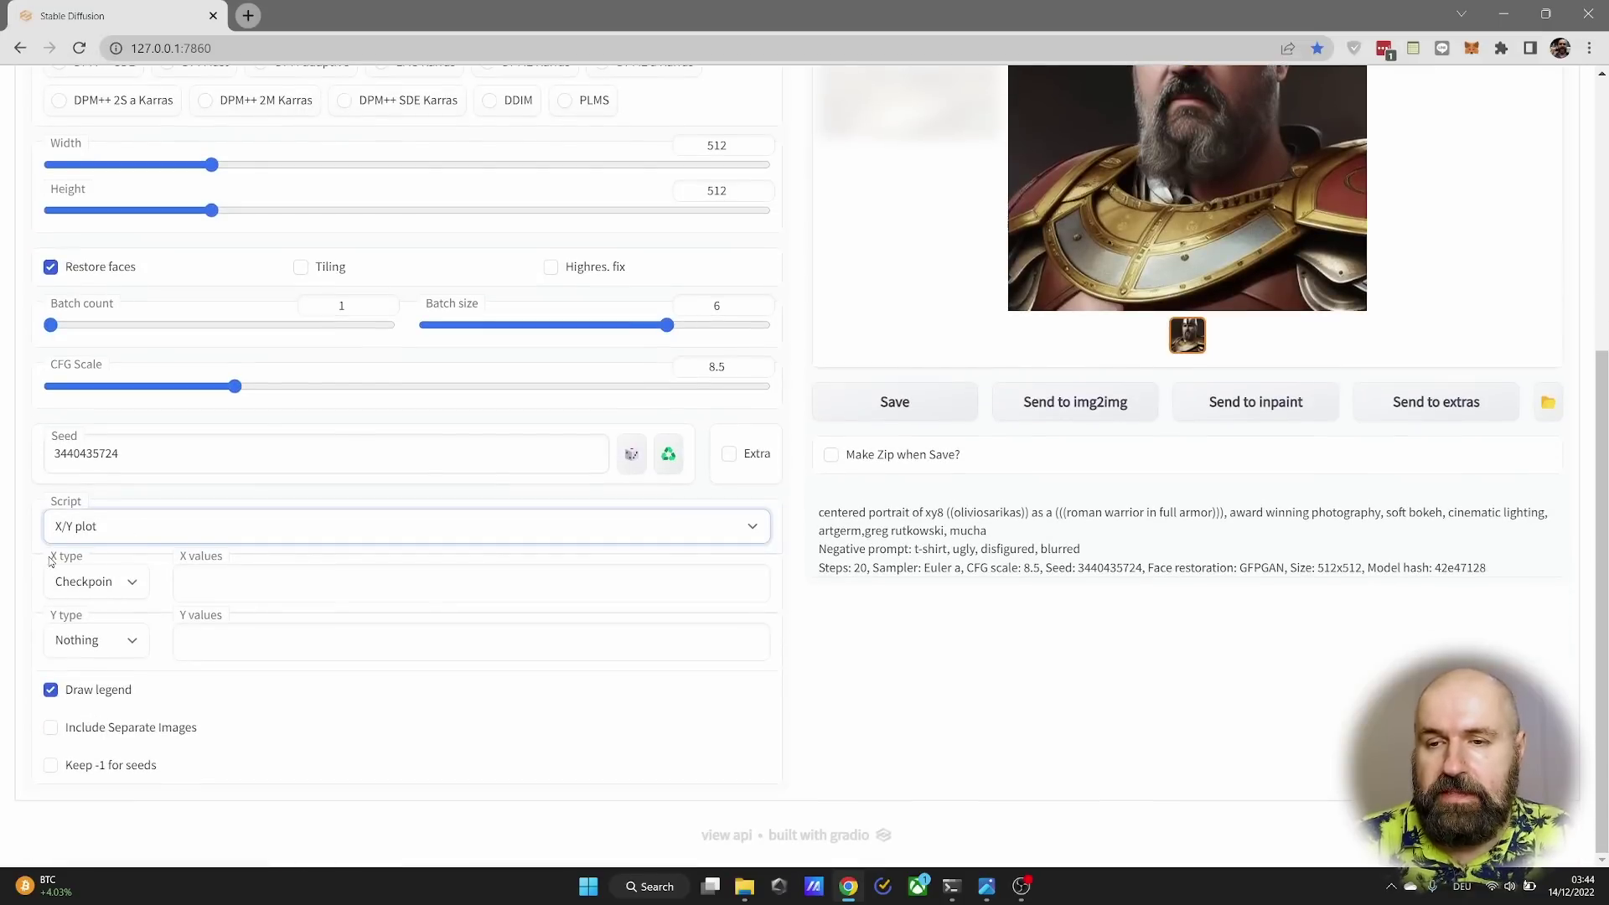
{"action": "left_click", "coordinate": [84, 581]}
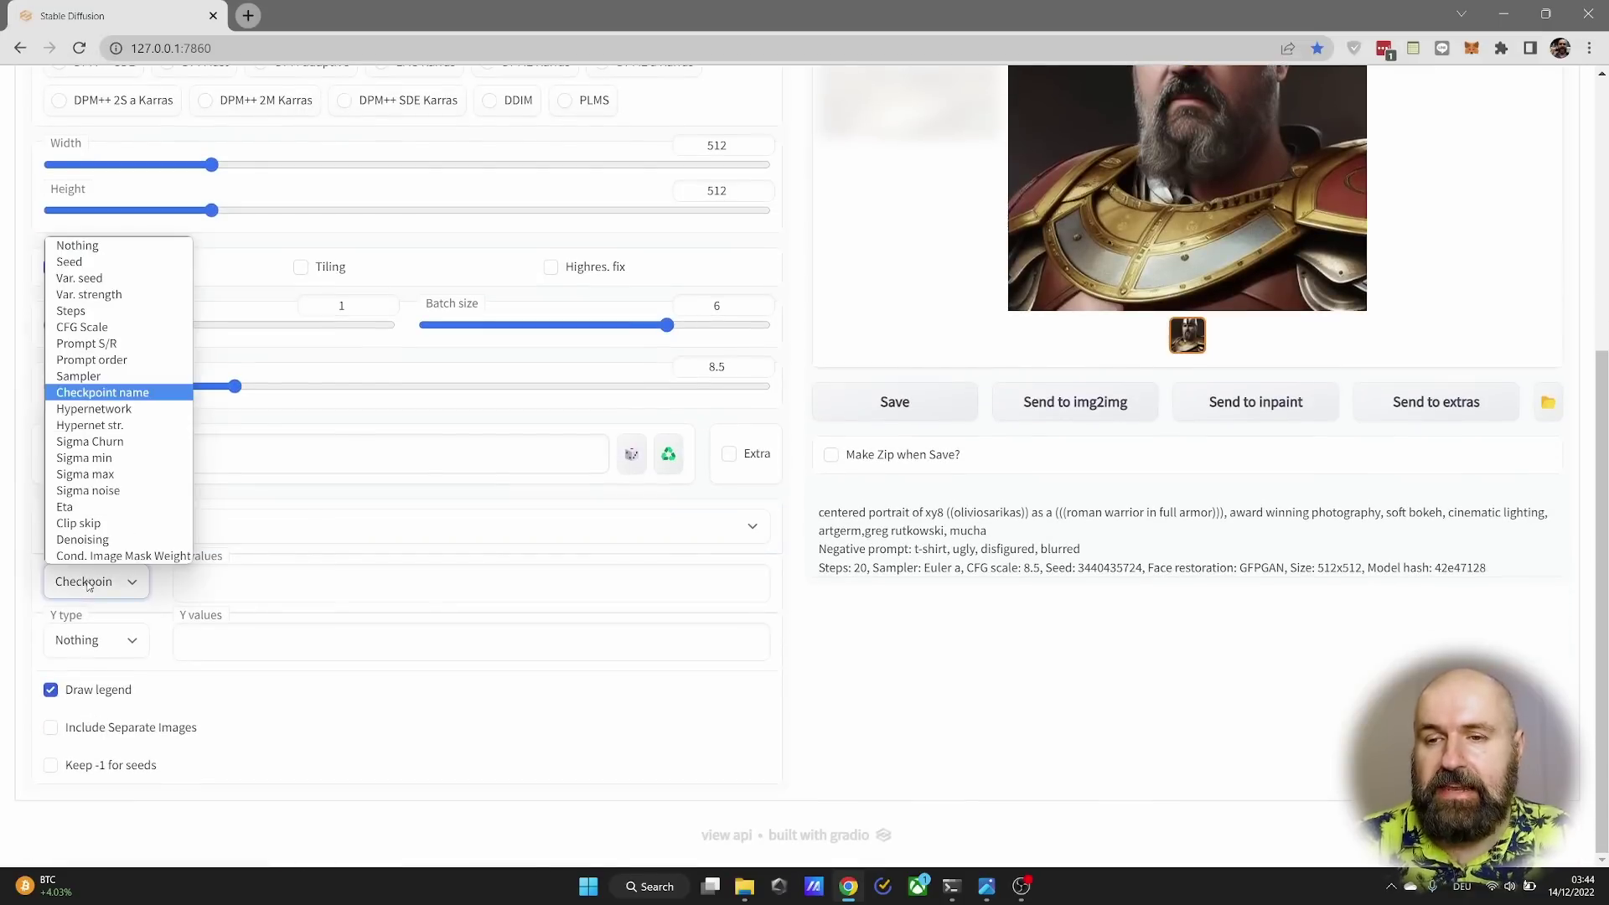
{"action": "left_click", "coordinate": [123, 394]}
{"action": "left_click", "coordinate": [201, 586]}
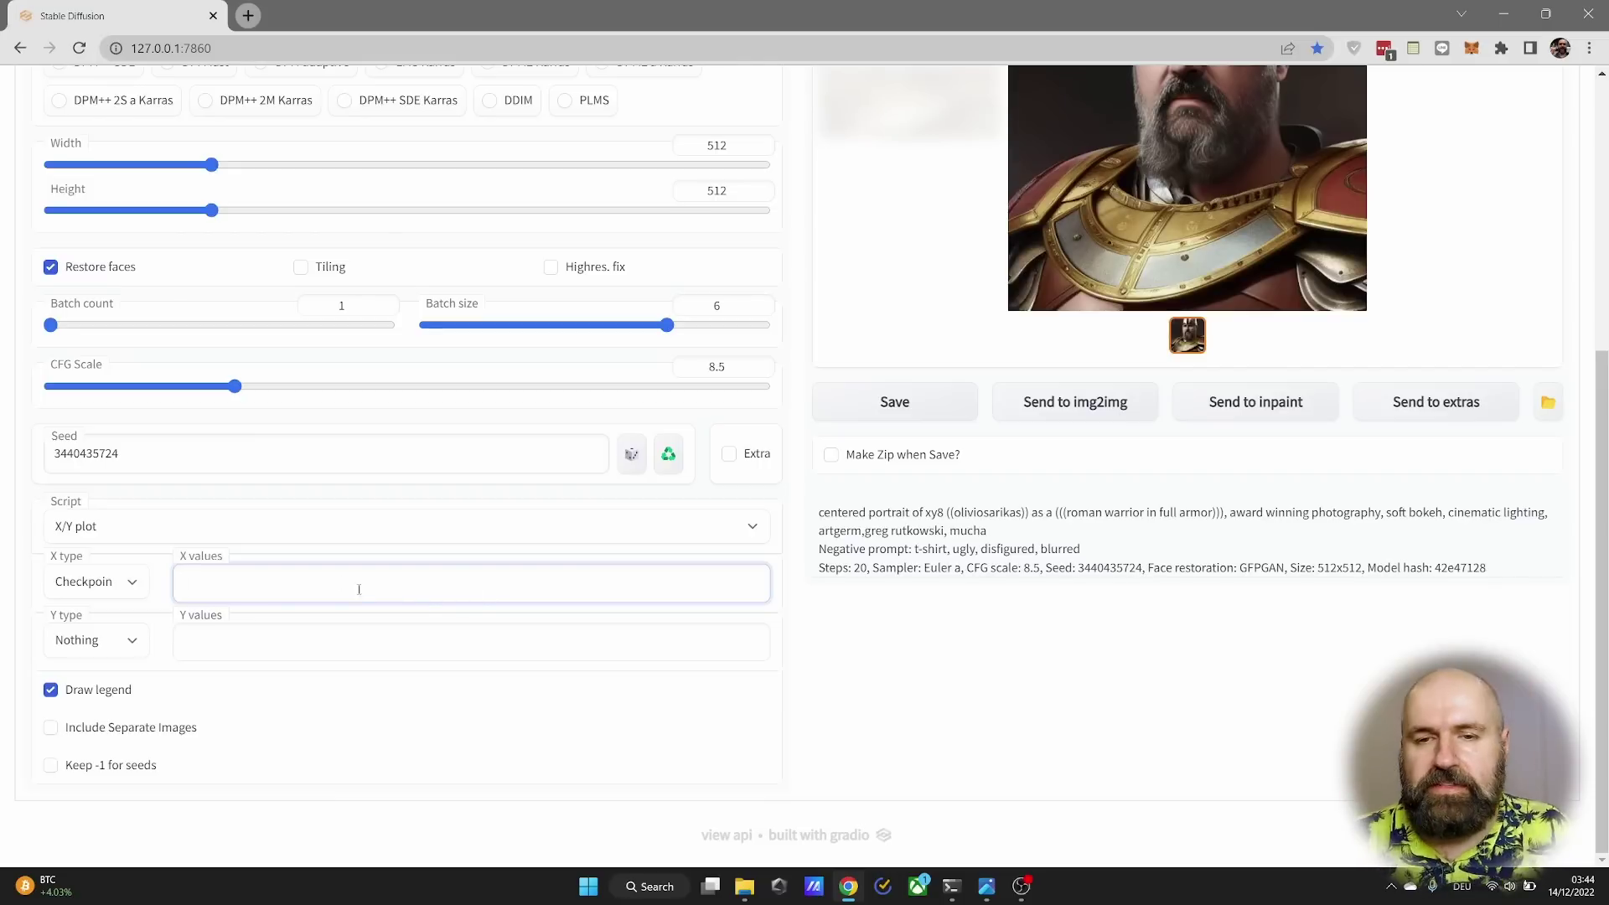
{"action": "scroll", "coordinate": [280, 599], "scroll_direction": "up", "scroll_amount": 5}
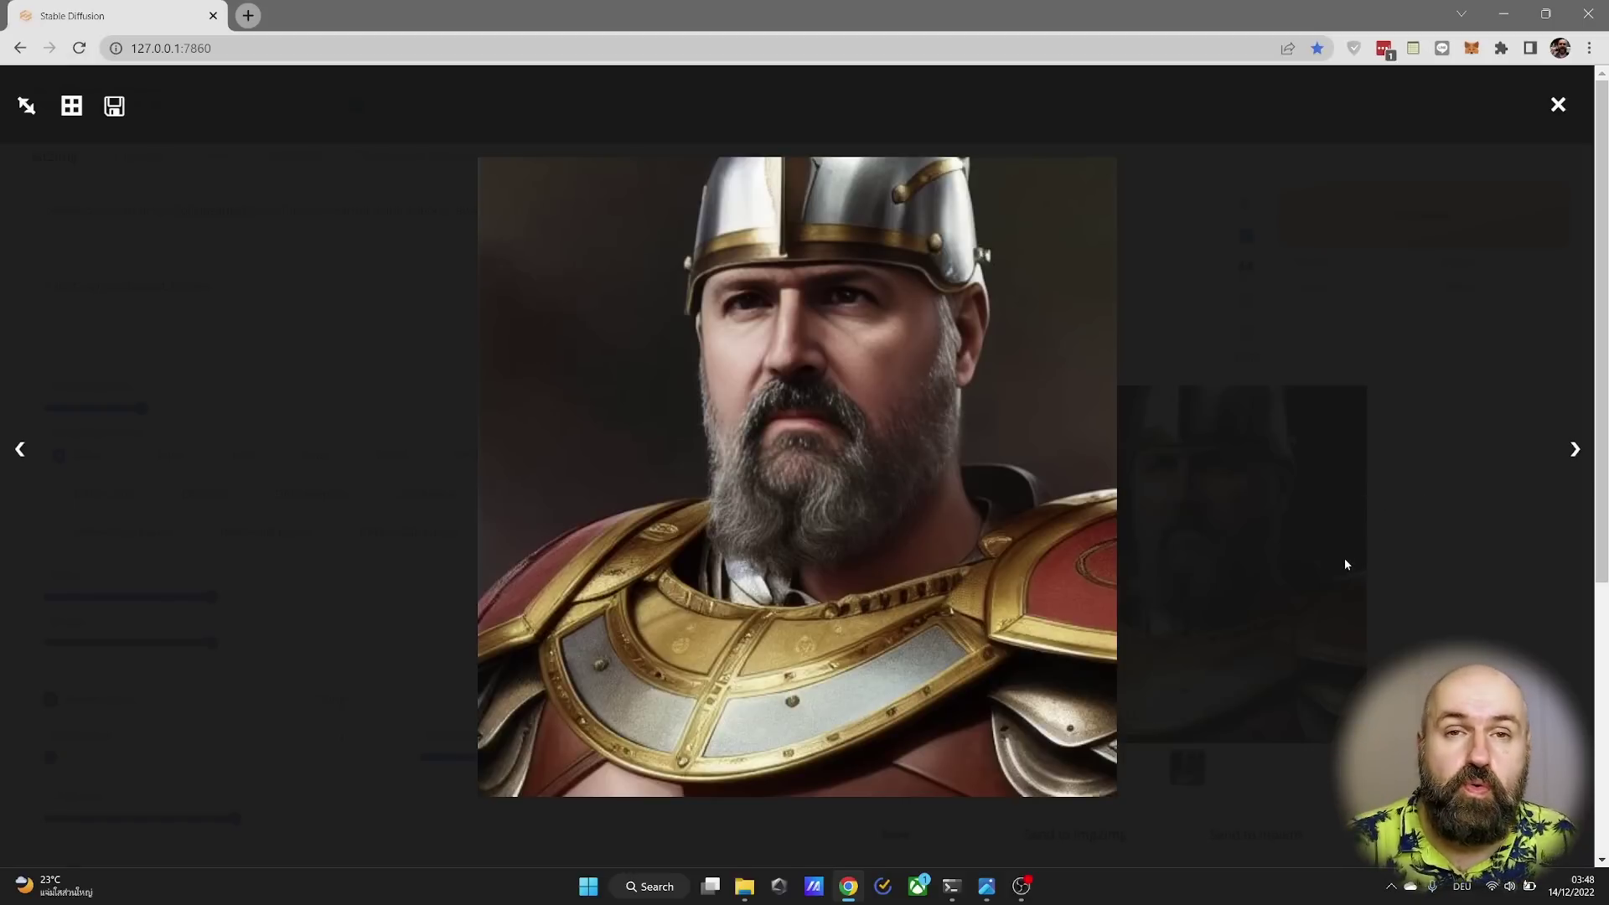
- Close the full-screen portrait so the four warrior variations show side by side
{"action": "left_click", "coordinate": [1391, 485]}
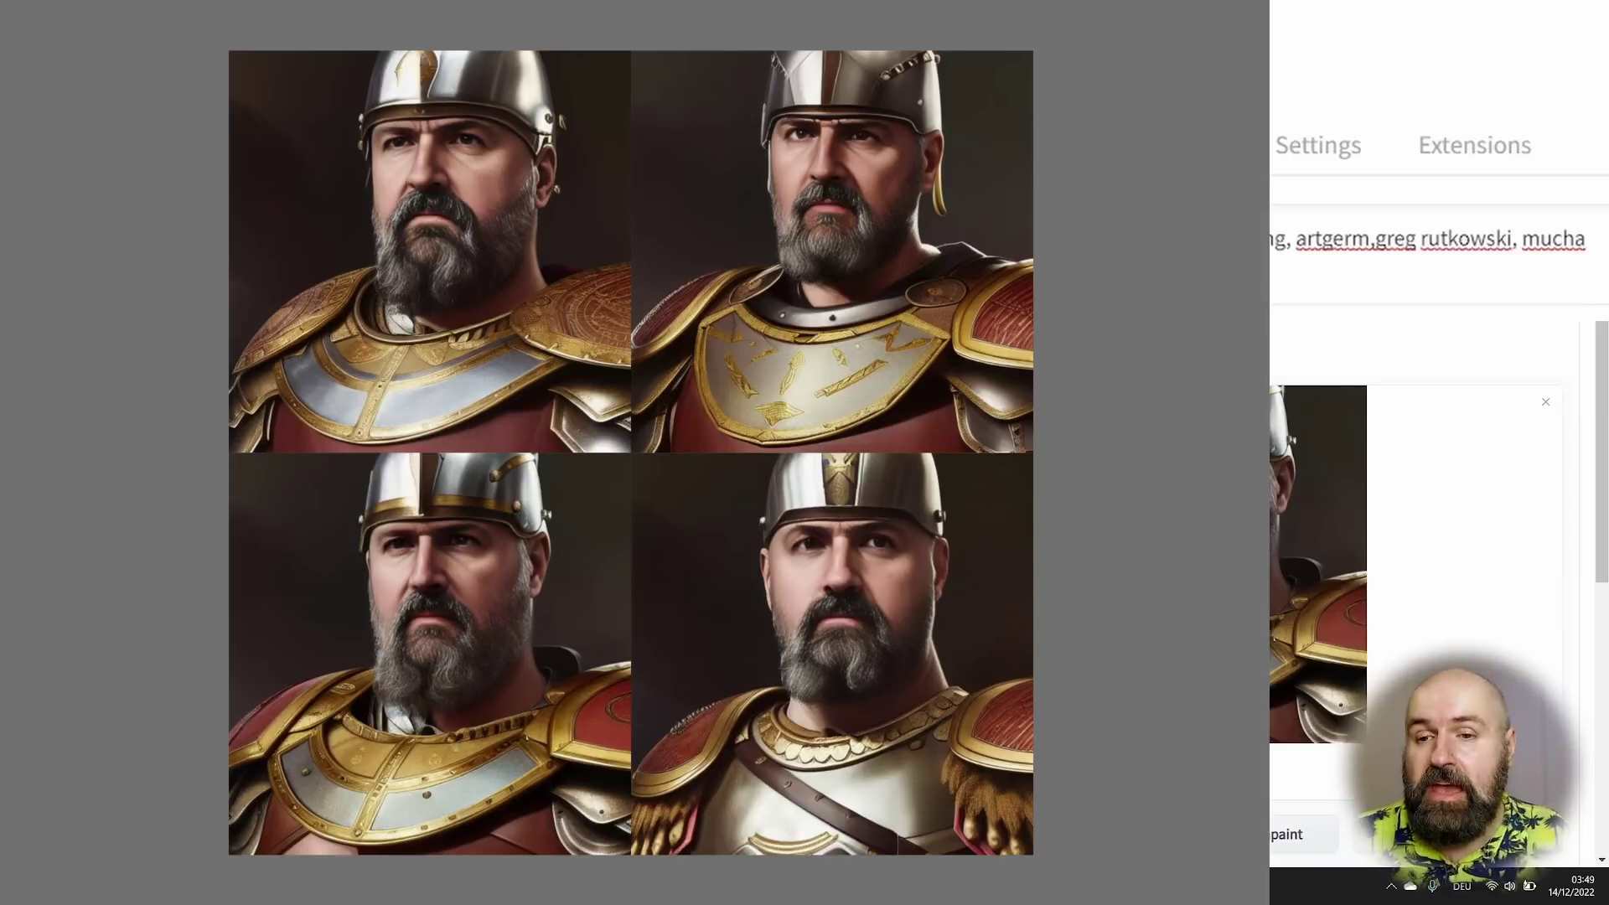
- Scroll down to the generation info and back up to the prompt, Euler a sampler and batch size 6
{"action": "scroll", "coordinate": [1438, 453], "scroll_direction": "down", "scroll_amount": 5}
{"action": "scroll", "coordinate": [1439, 452], "scroll_direction": "up", "scroll_amount": 5}
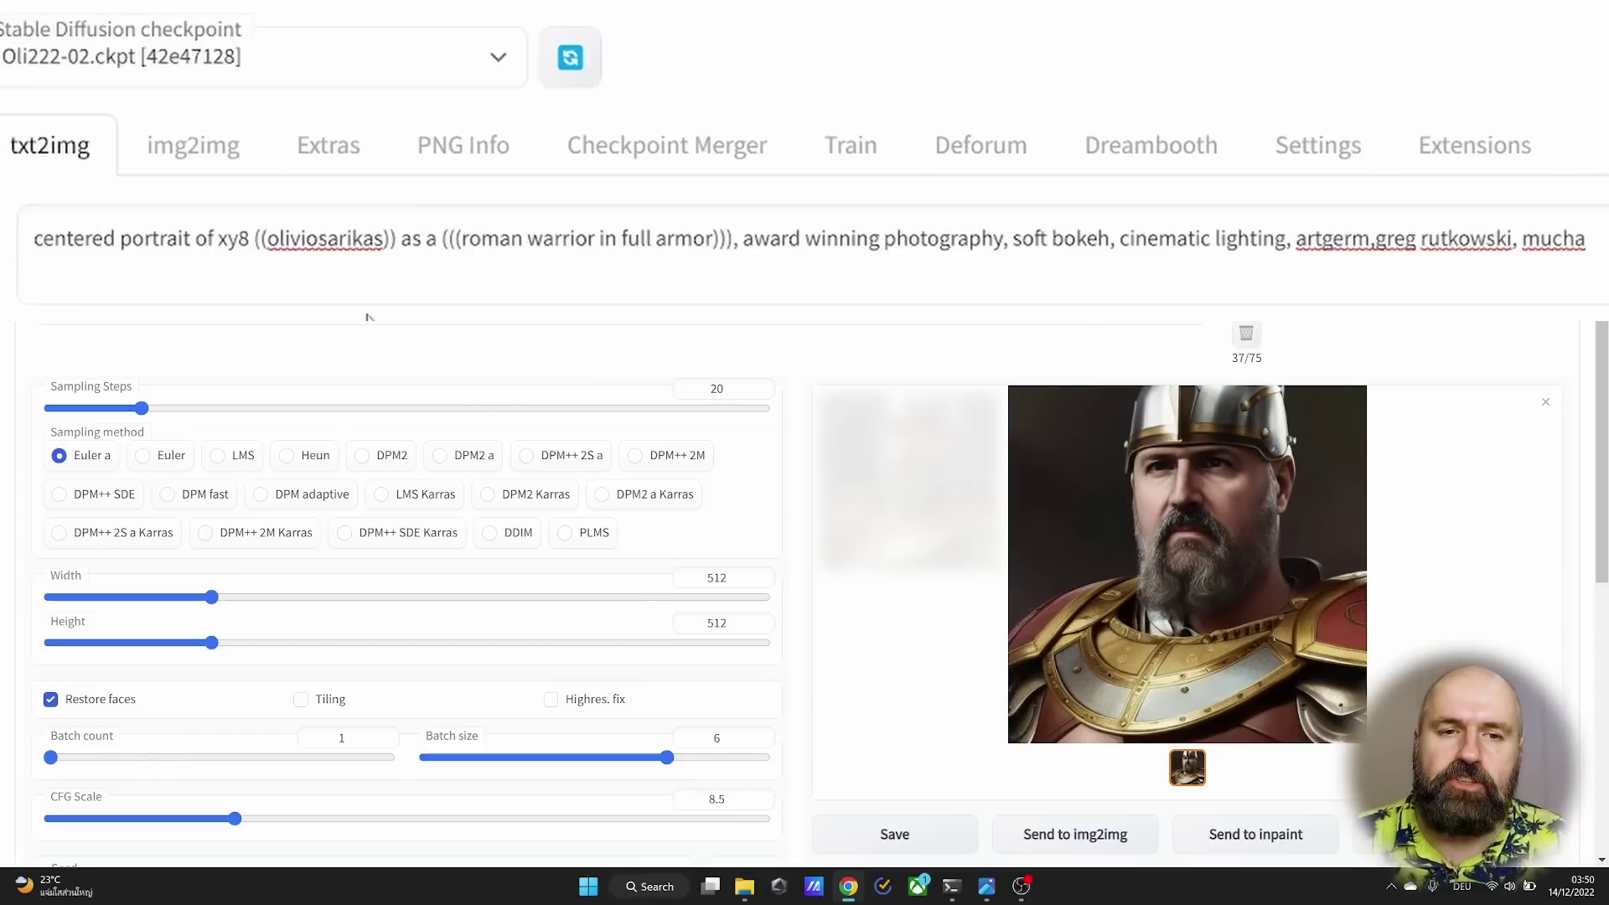
- Enlarge the silver-helmeted warrior portrait to fill the full-screen image viewer
{"action": "left_click", "coordinate": [1053, 636]}
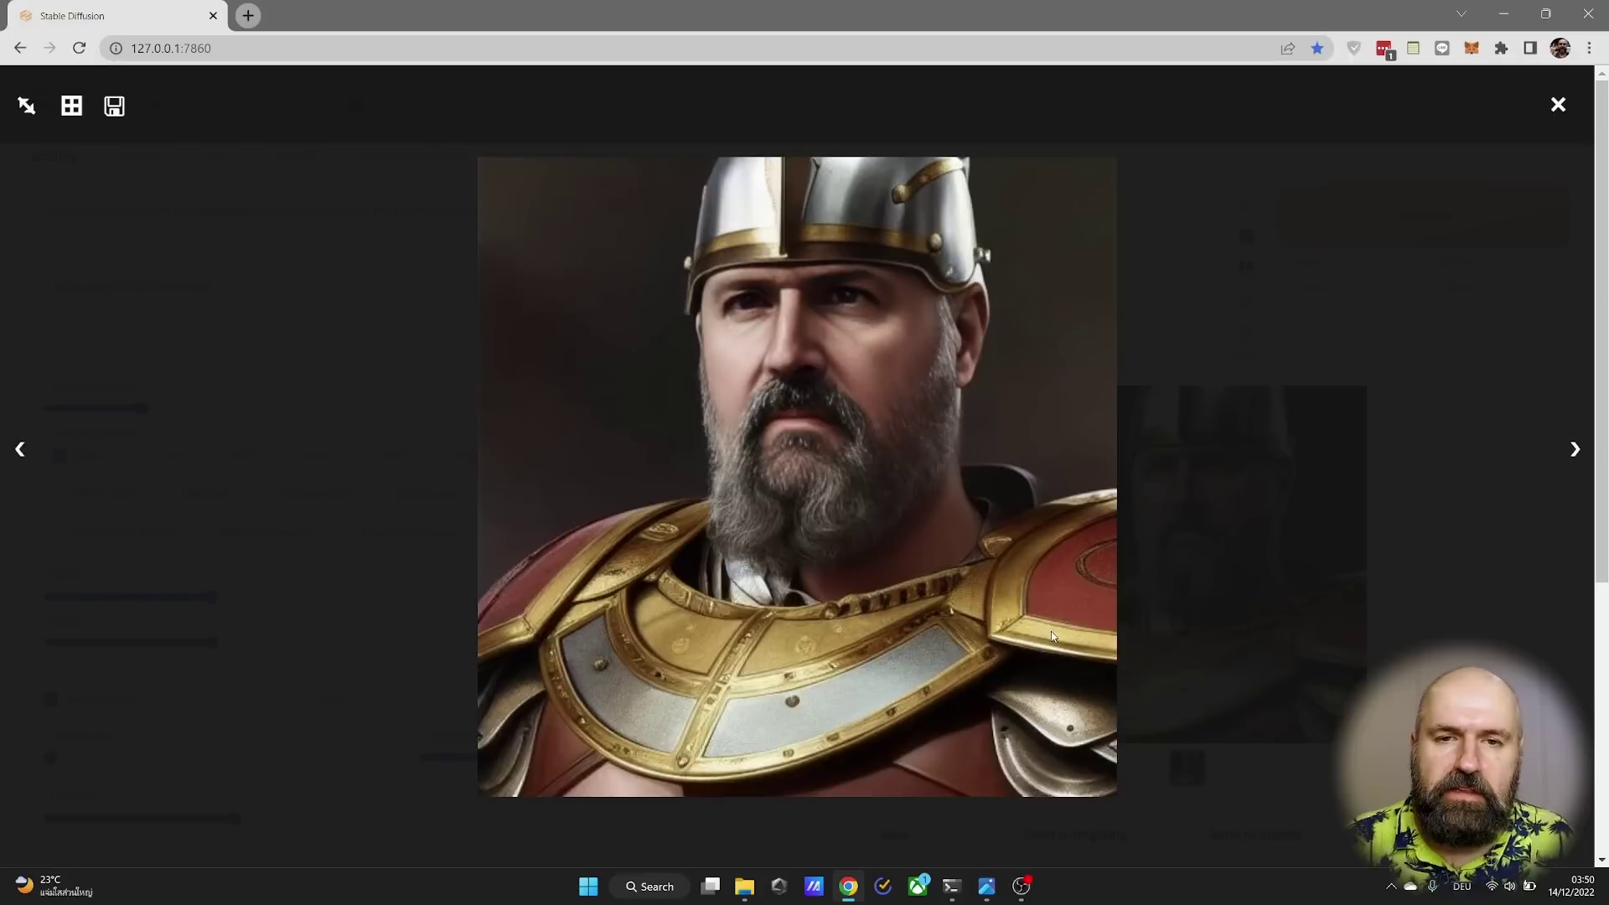
{"action": "left_click", "coordinate": [1225, 585]}
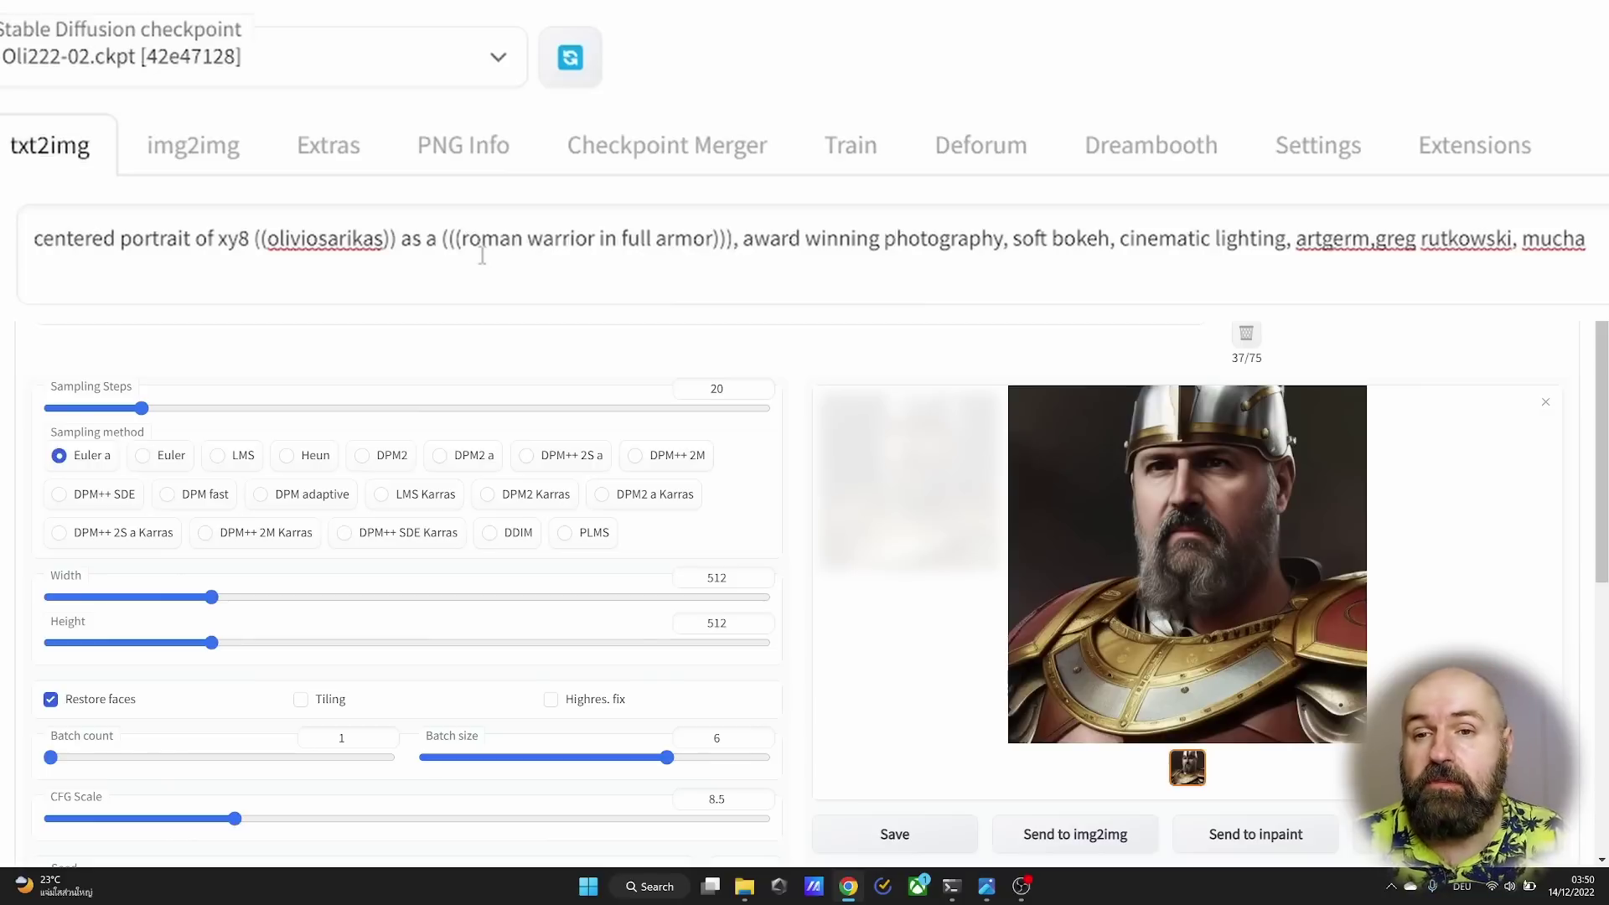
{"action": "left_click", "coordinate": [1194, 578]}
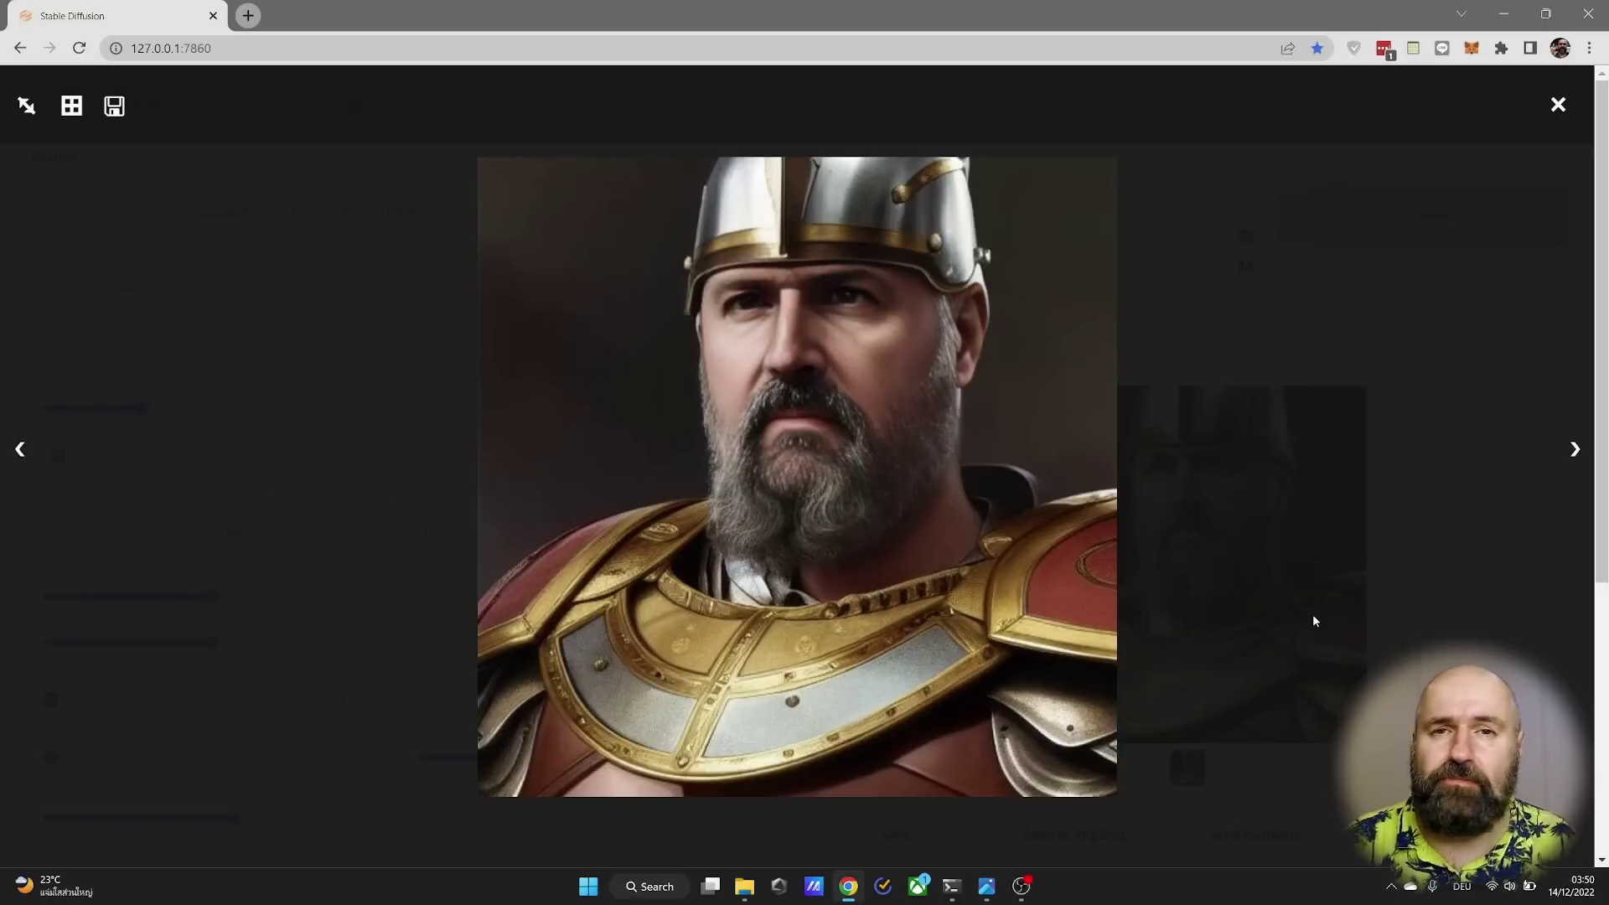
- Close and reopen the enlarged portrait, then return to txt2img showing 20 steps and CFG 8.5
{"action": "left_click", "coordinate": [1359, 589]}
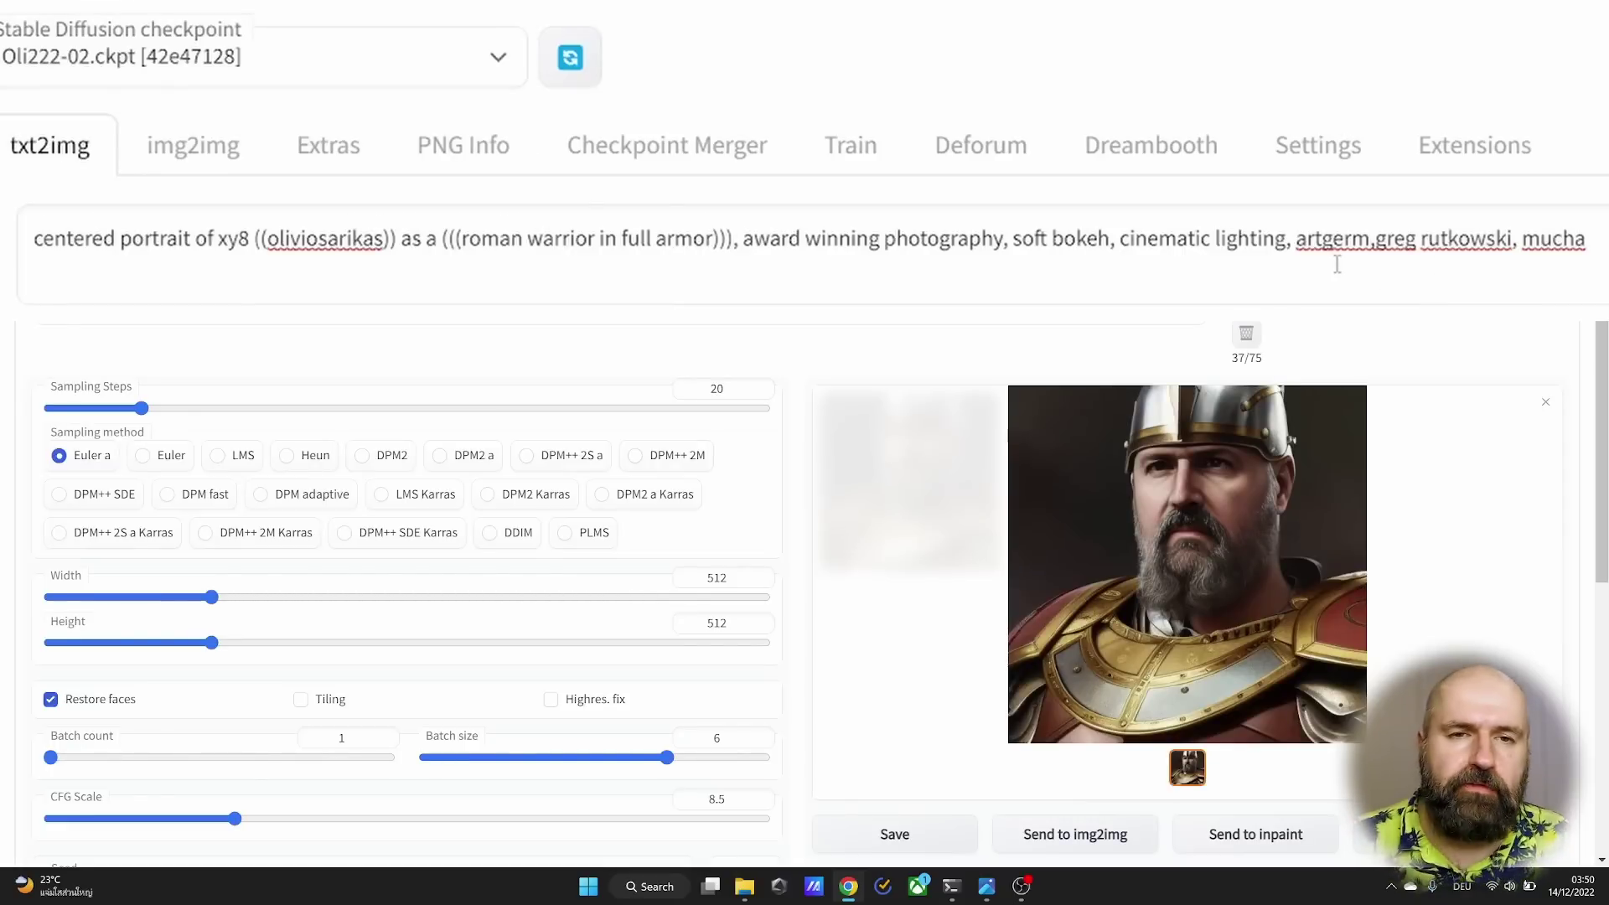
{"action": "left_click", "coordinate": [1270, 479]}
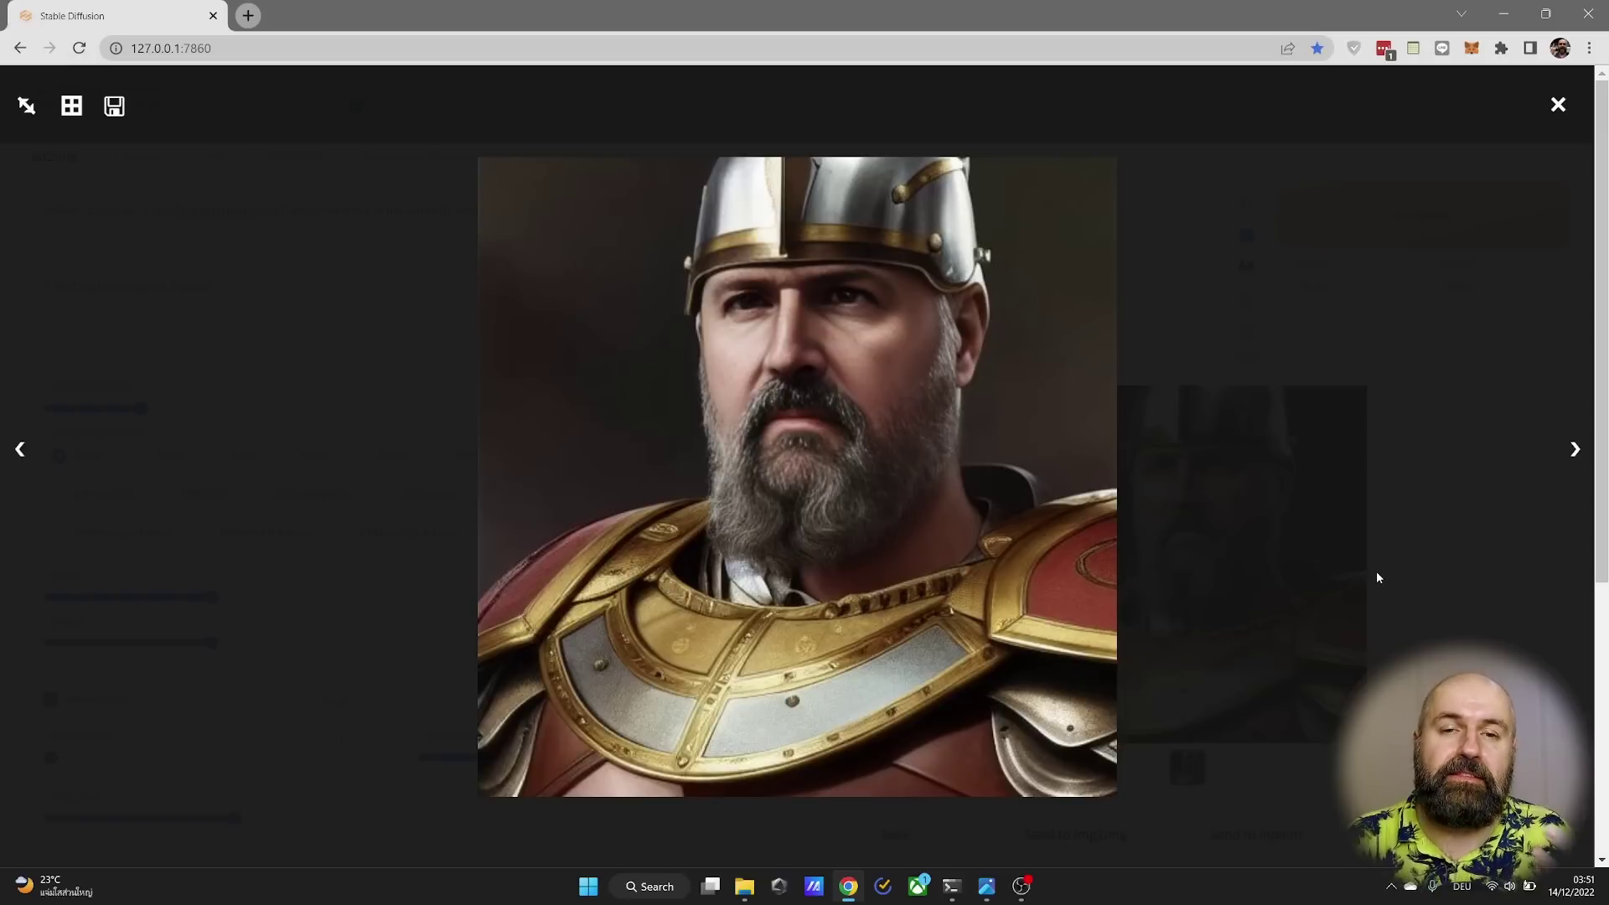
{"action": "left_click", "coordinate": [1469, 510]}
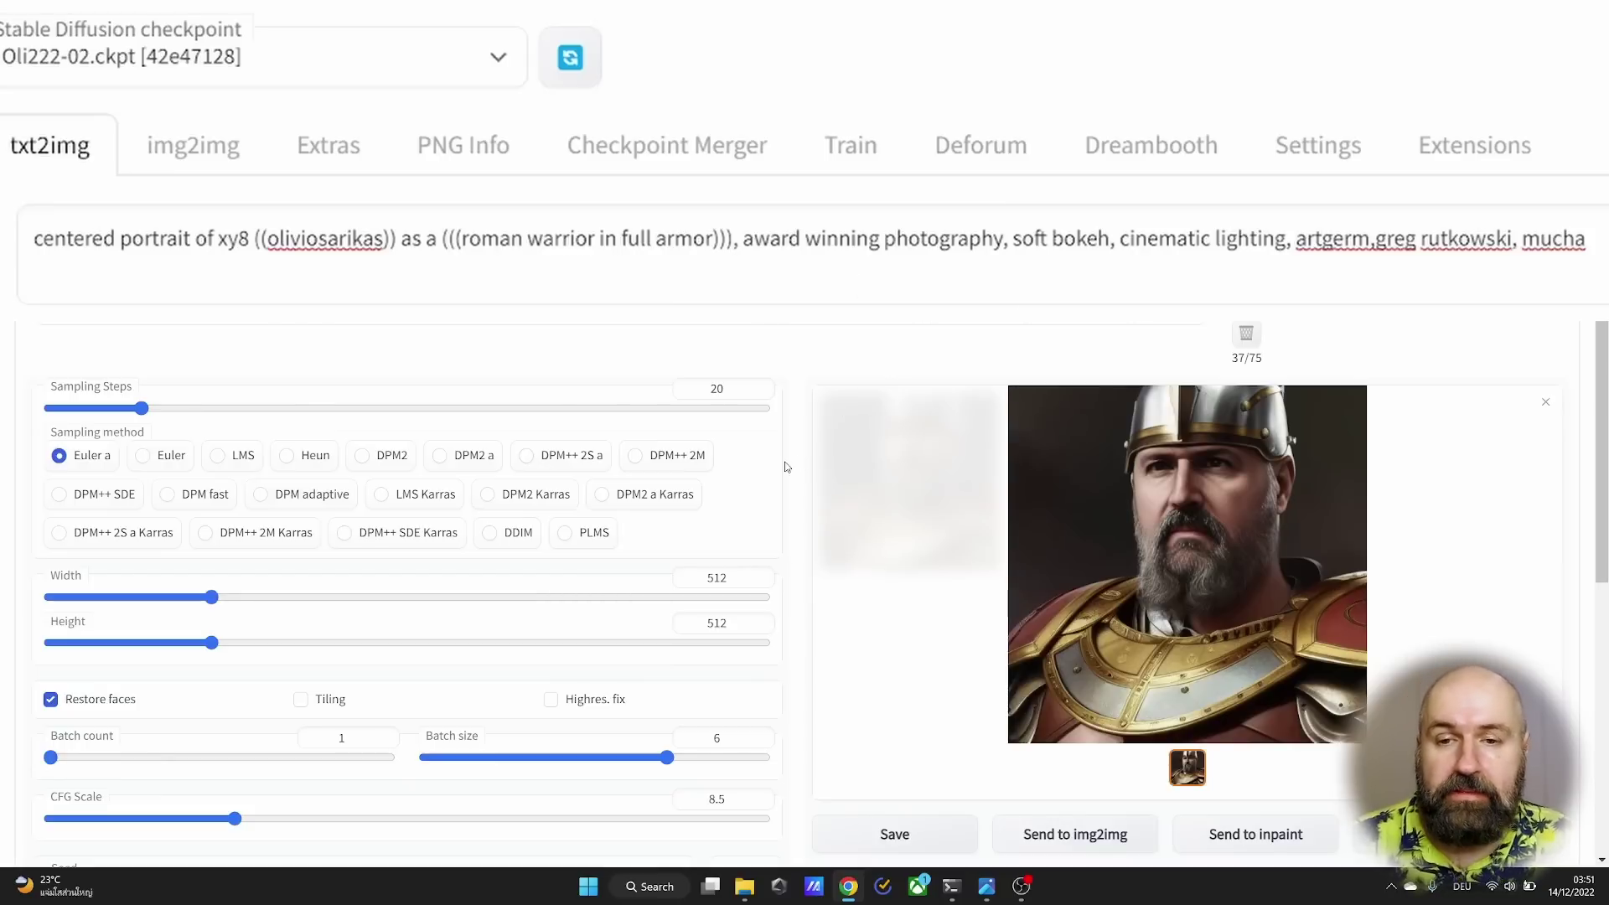
{"action": "scroll", "coordinate": [786, 467], "scroll_direction": "down", "scroll_amount": 2}
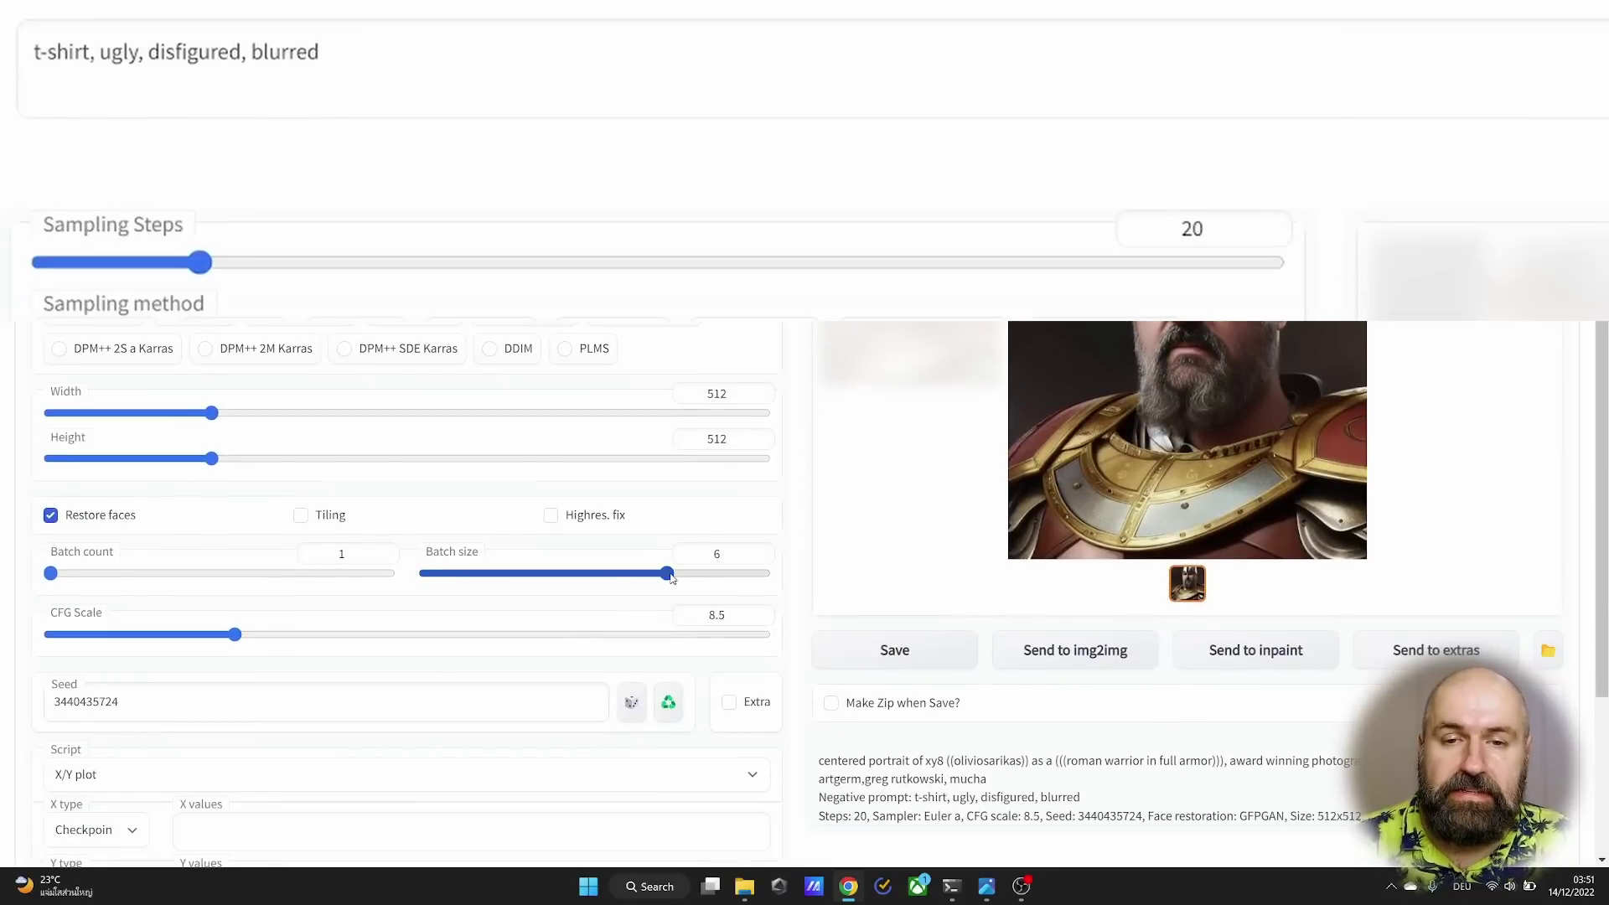
{"action": "scroll", "coordinate": [797, 550], "scroll_direction": "up", "scroll_amount": 2}
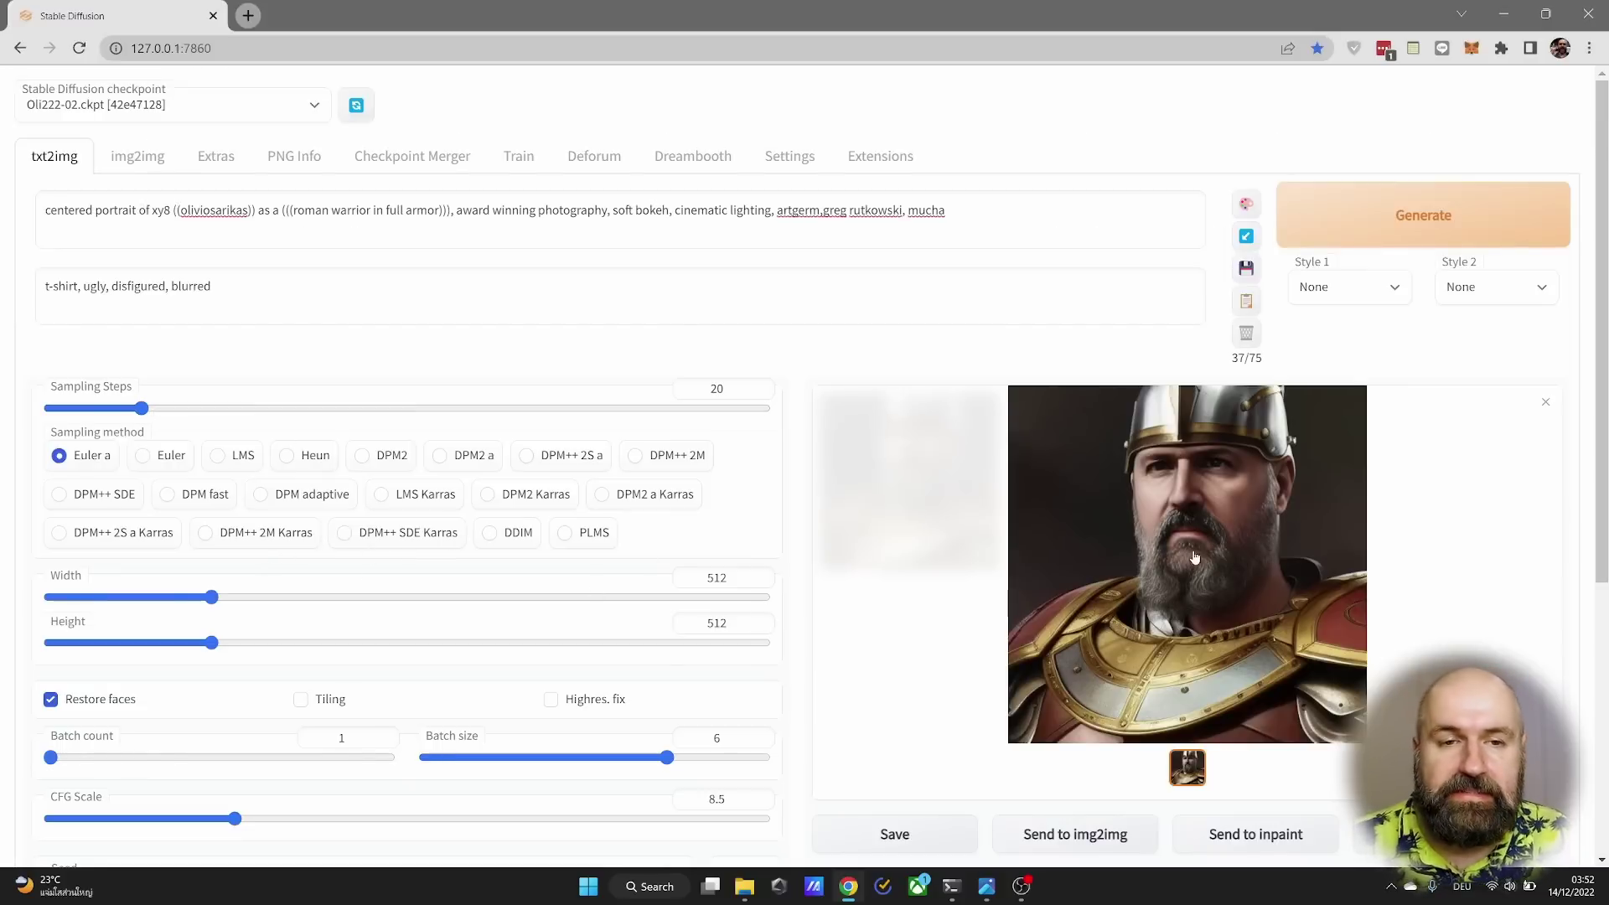
{"action": "left_click", "coordinate": [1357, 568]}
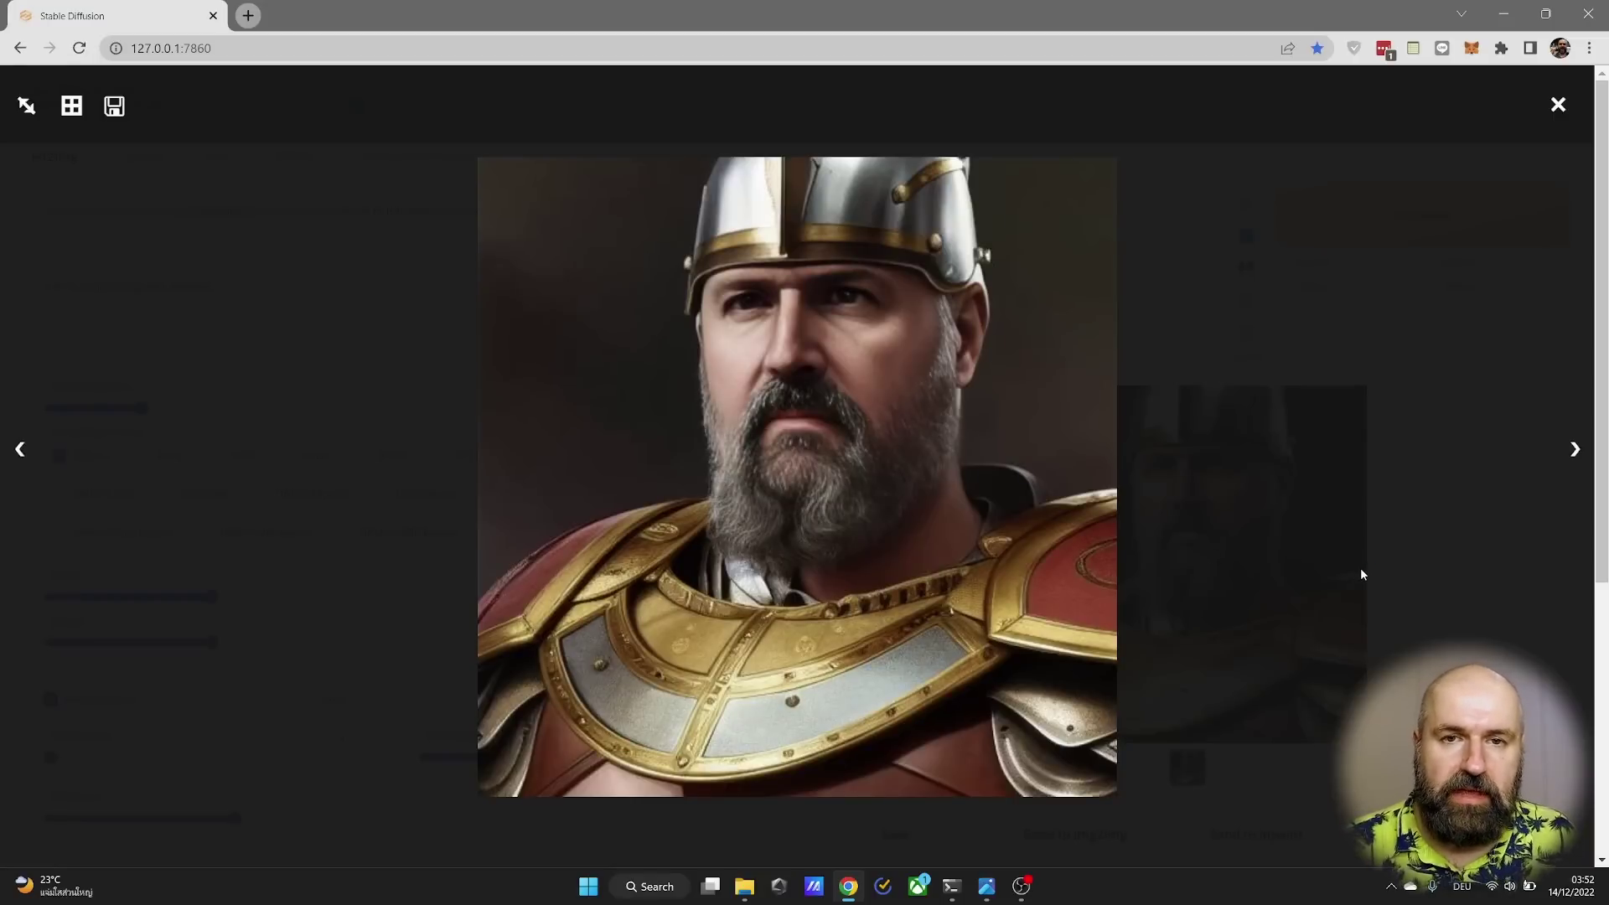
{"action": "left_click", "coordinate": [1361, 570]}
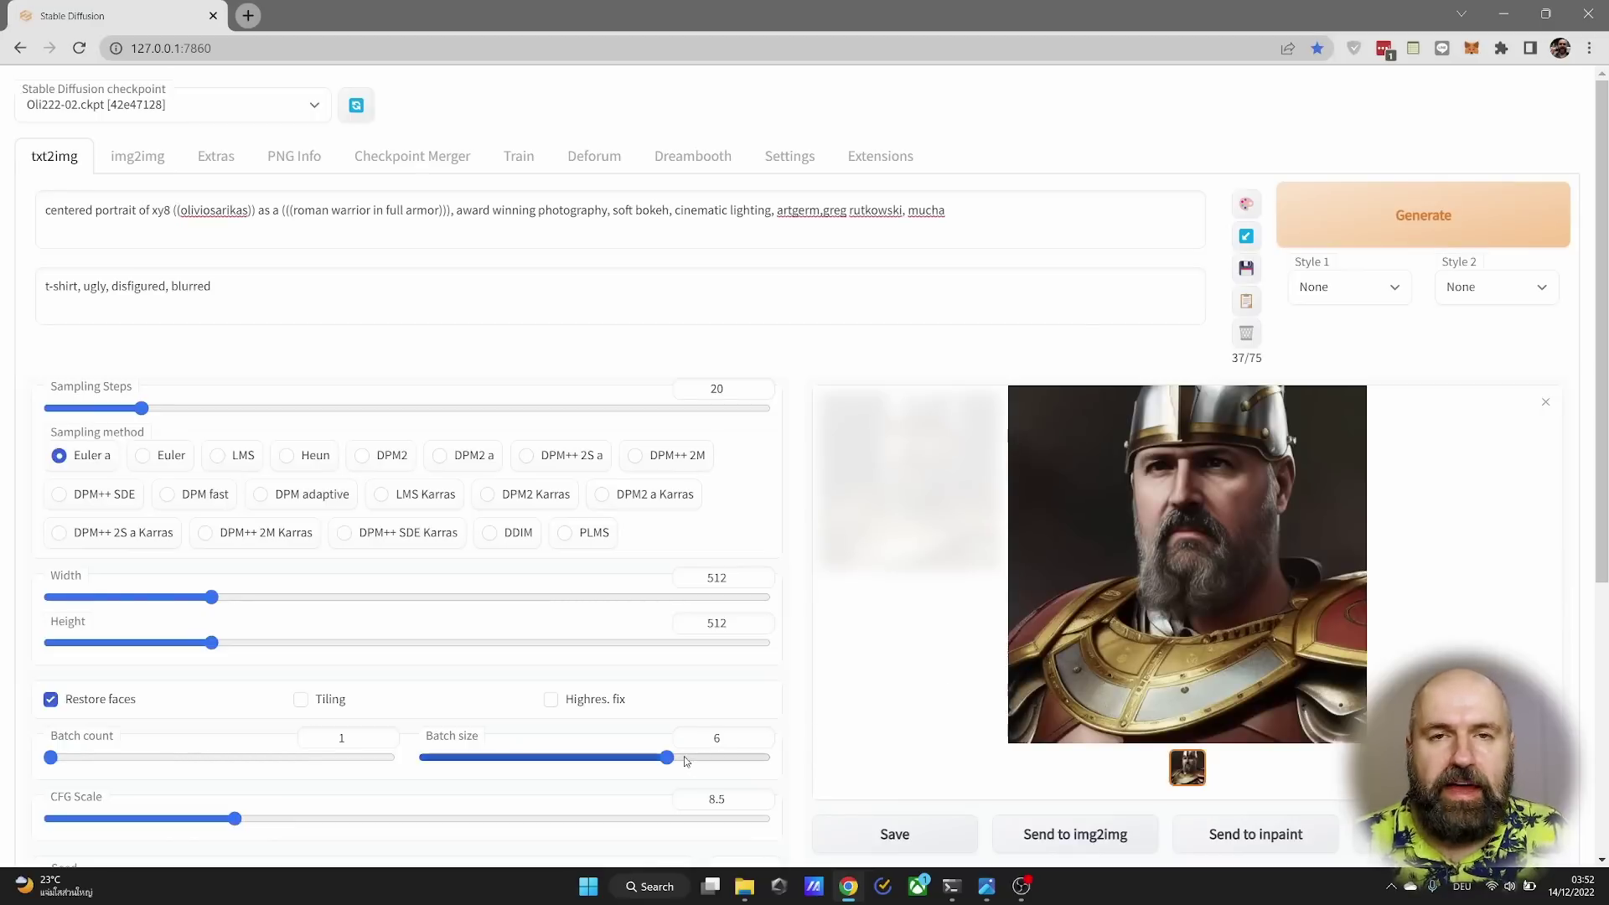